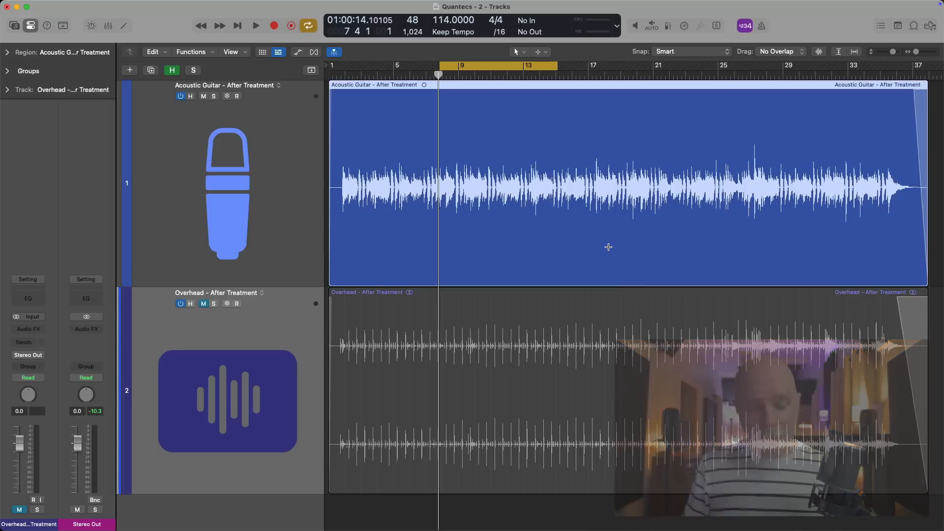
Show the mixer and insert the Quantec Room Simulator as Mono->Stereo below the Channel EQ on the acoustic guitar channel
{"action": "key", "text": "x"}
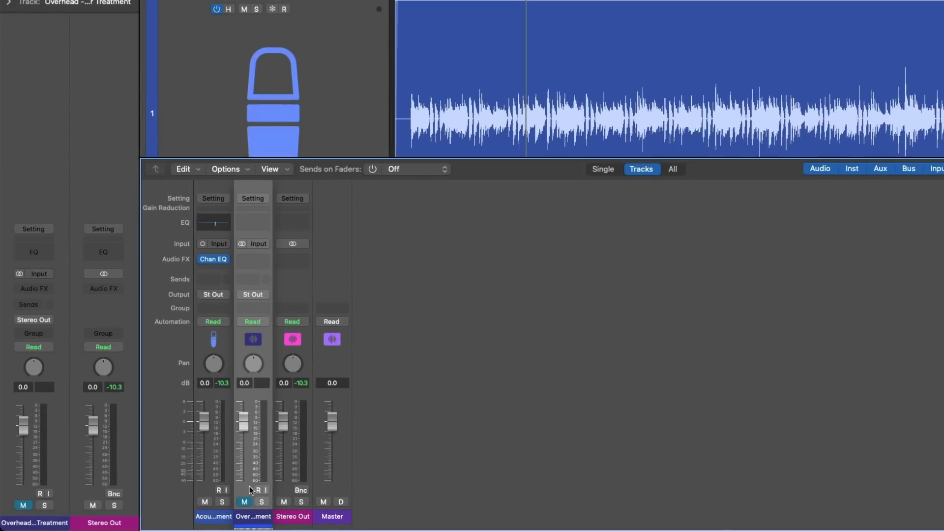
{"action": "mouse_move", "coordinate": [251, 490]}
{"action": "left_mouse_down"}
{"action": "mouse_move", "coordinate": [215, 490]}
{"action": "mouse_move", "coordinate": [247, 484]}
{"action": "left_mouse_up"}
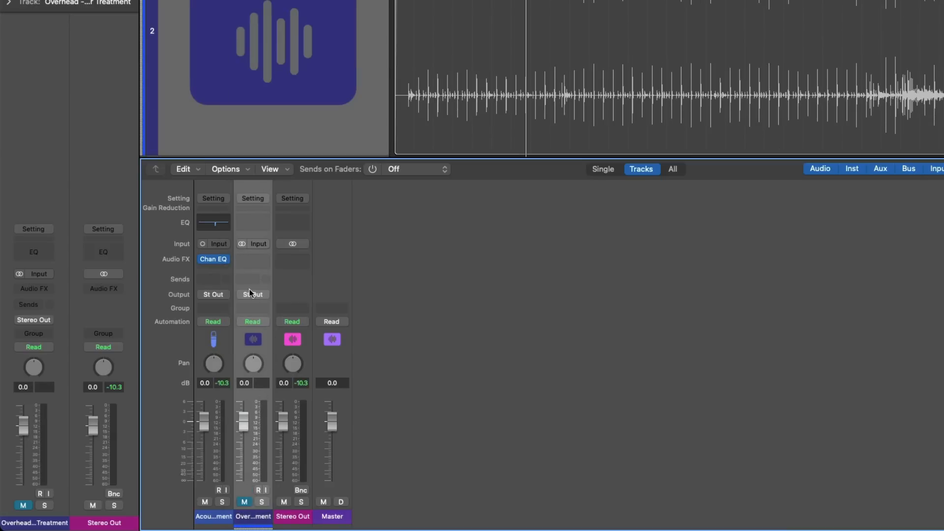
{"action": "left_click", "coordinate": [224, 270]}
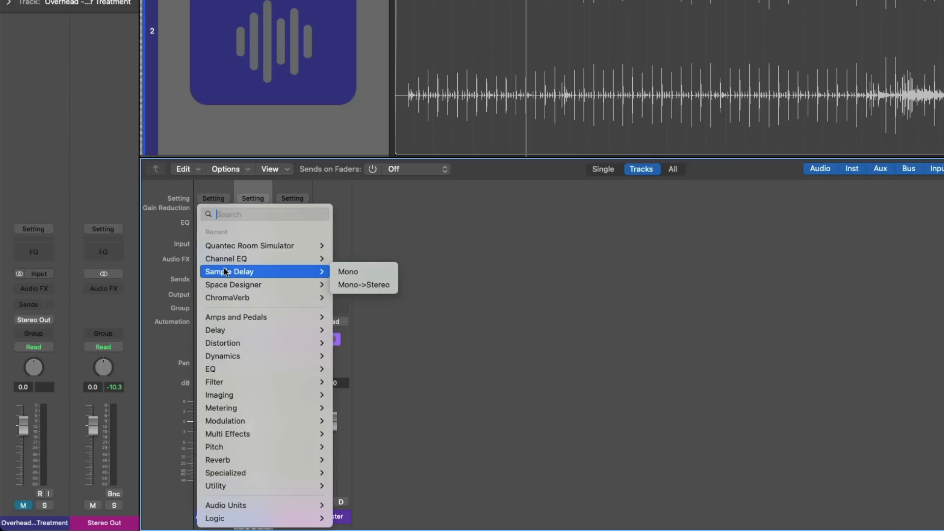
{"action": "type", "text": "quant"}
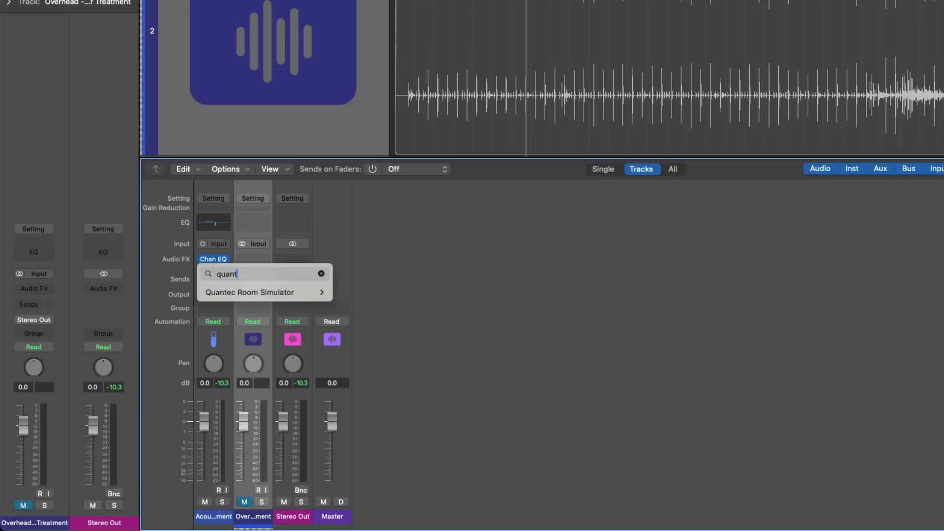
{"action": "key", "text": "Down"}
{"action": "key", "text": "Right"}
{"action": "key", "text": "Down"}
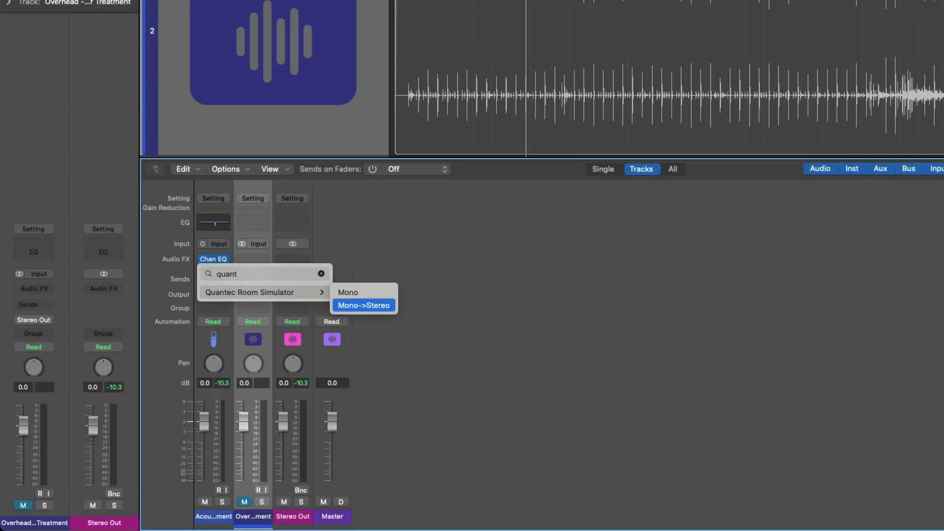
{"action": "key", "text": "Return"}
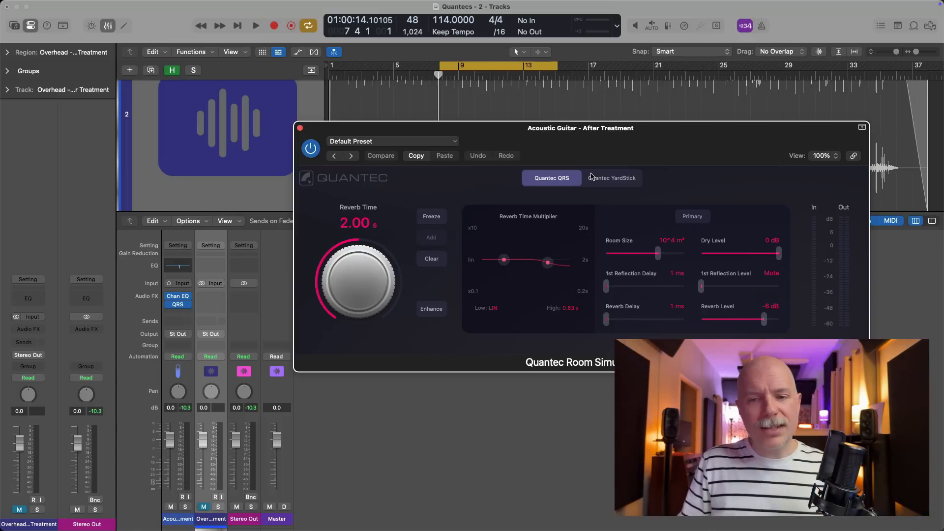
Switch the reverb model to Quantec YardStick, then back to Quantec QRS
{"action": "left_click", "coordinate": [592, 177]}
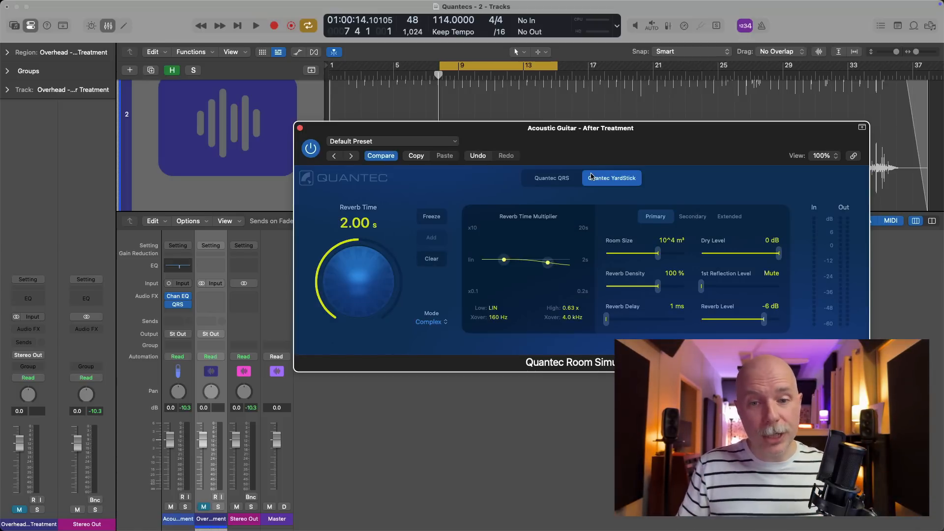
{"action": "left_click", "coordinate": [565, 183]}
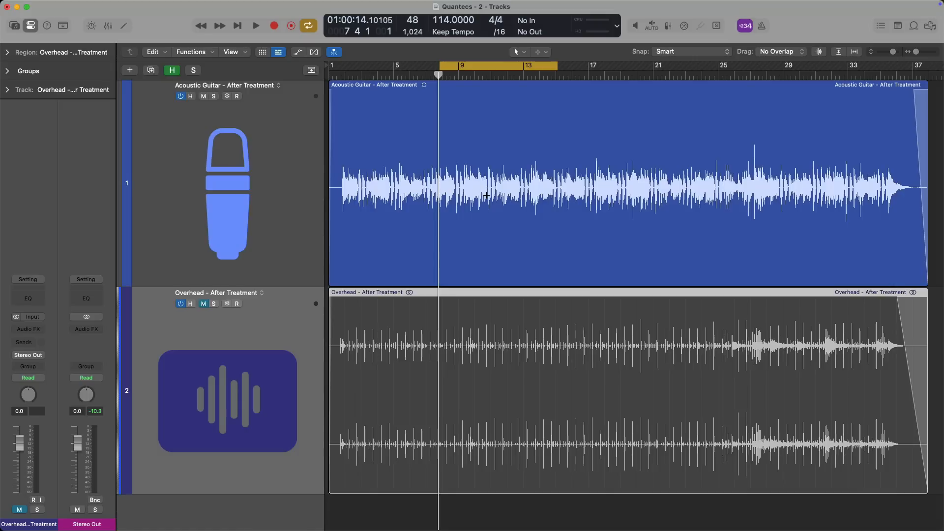
Select the acoustic guitar track while auditioning the cycled section with the reverb bypassed, then stop playback
{"action": "key", "text": "space"}
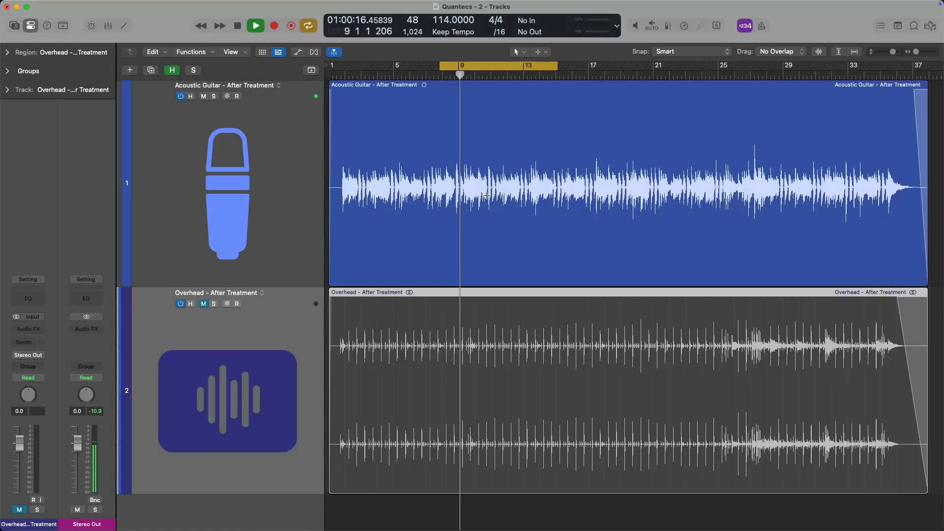
{"action": "left_click", "coordinate": [308, 158]}
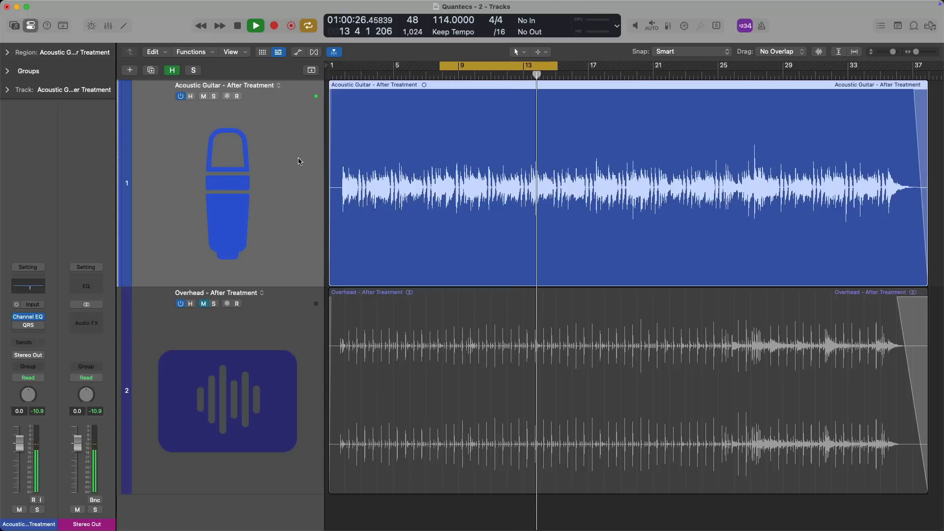
{"action": "key", "text": "space"}
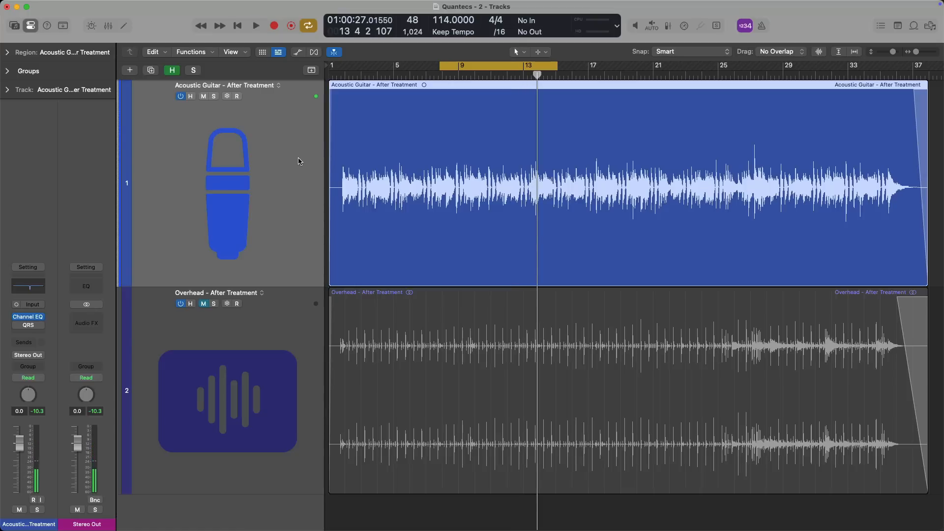
Bring back the Quantec Room Simulator window, enable the effect, and load the Club preset from 02 Medium Rooms
{"action": "key", "text": "v"}
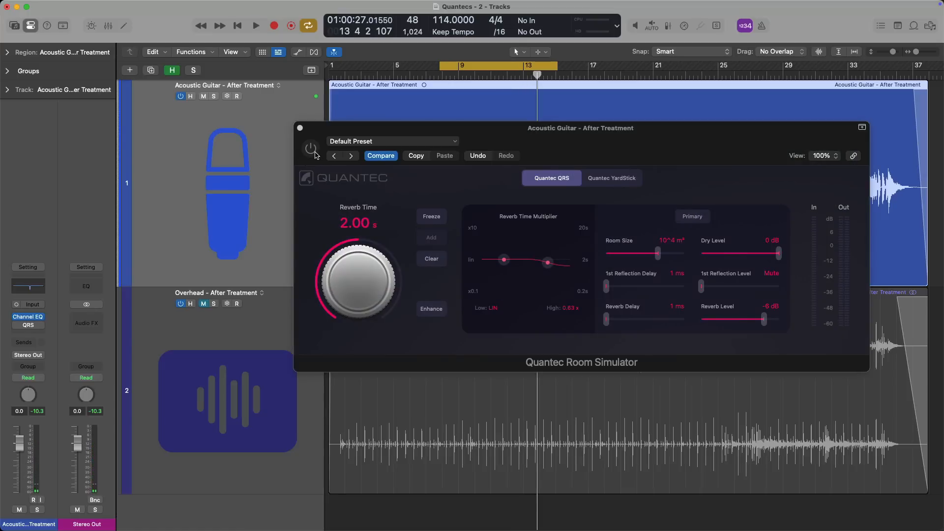
{"action": "left_click", "coordinate": [316, 155]}
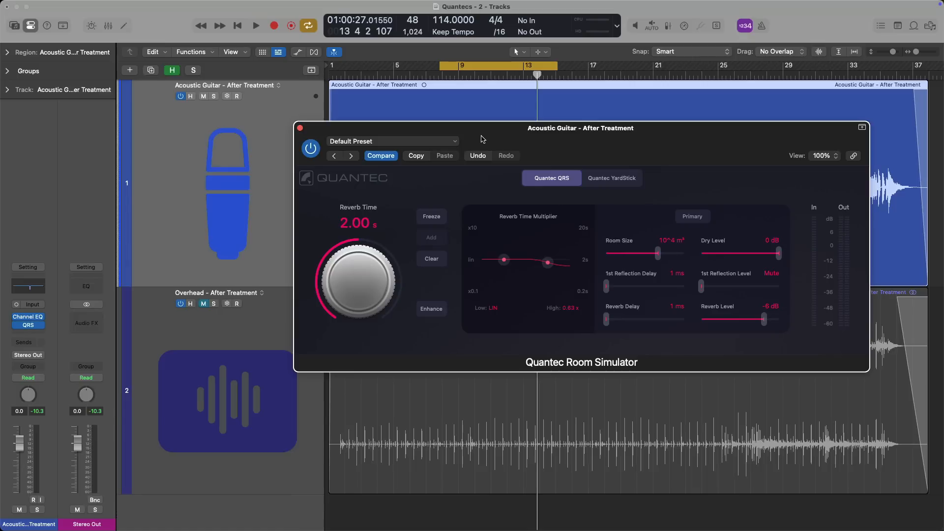
{"action": "left_click", "coordinate": [455, 142]}
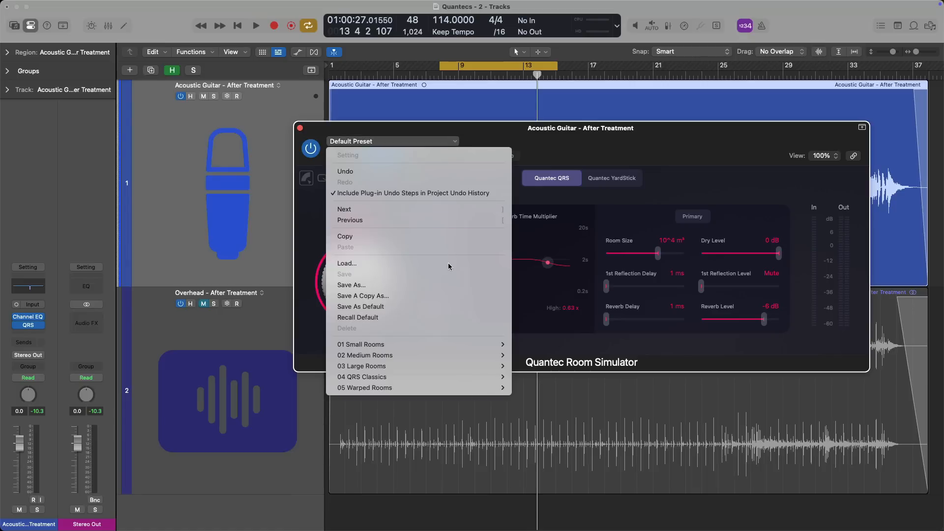
{"action": "mouse_move", "coordinate": [441, 356]}
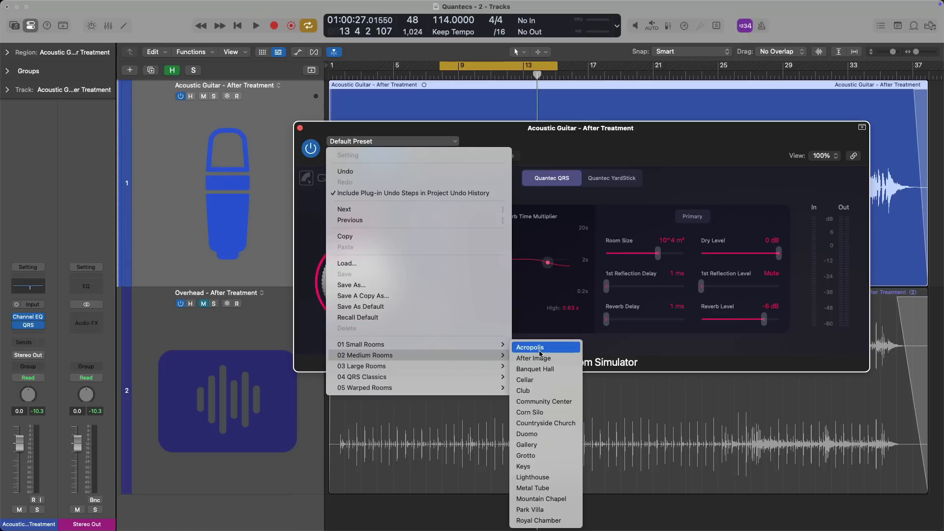
{"action": "left_click", "coordinate": [545, 391]}
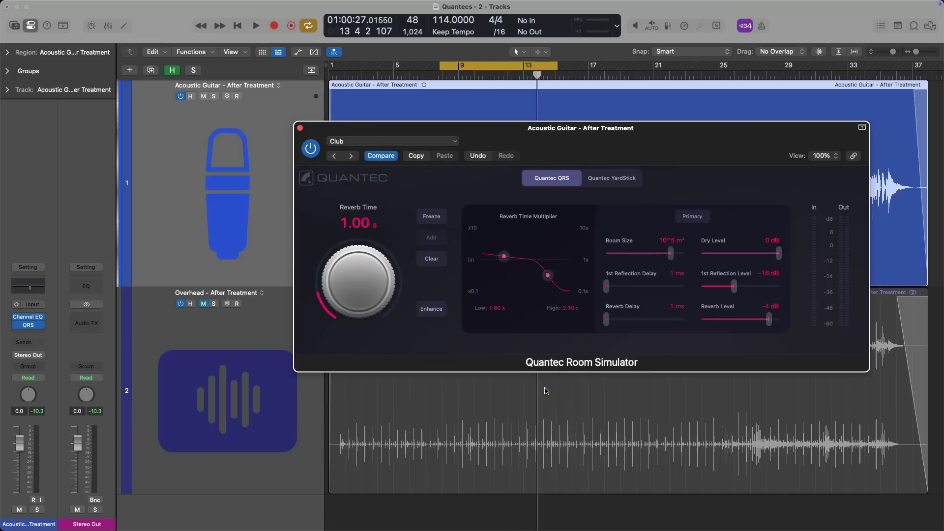
Audition the Club preset on the guitar and adjust its Reverb Level to -8 dB during playback
{"action": "key", "text": "space"}
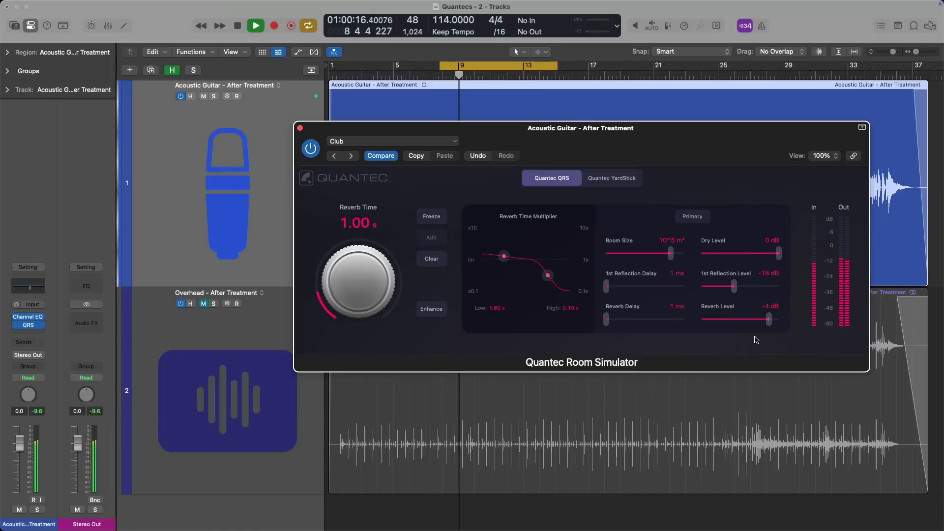
{"action": "left_click_drag", "start_coordinate": [768, 319], "coordinate": [753, 323]}
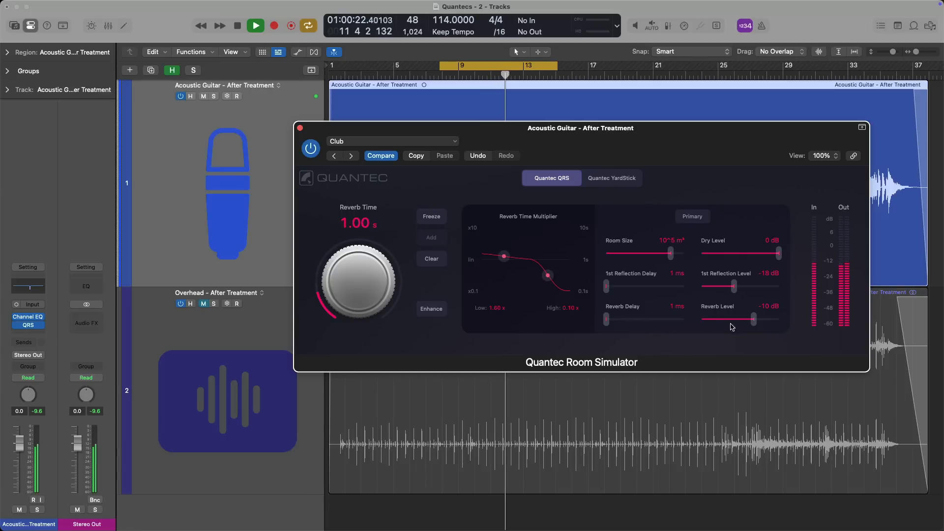
{"action": "left_click_drag", "start_coordinate": [753, 320], "coordinate": [758, 319]}
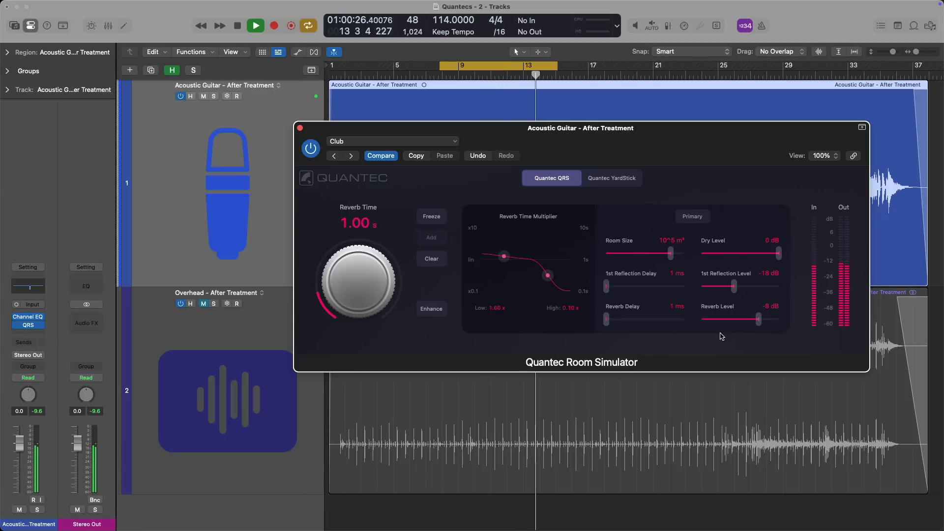
{"action": "key", "text": "space"}
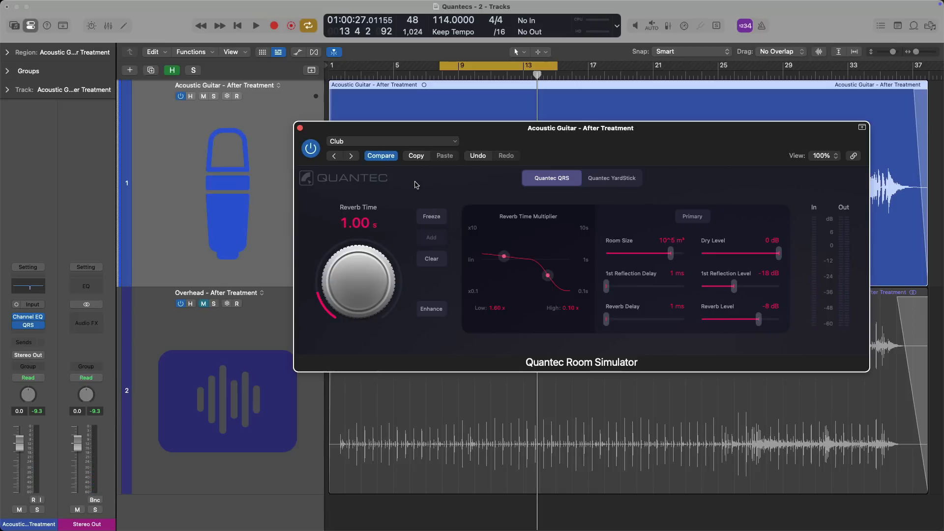
Load the Community Center preset and set its Reverb Level to -9 dB while auditioning the guitar
{"action": "left_click", "coordinate": [351, 156]}
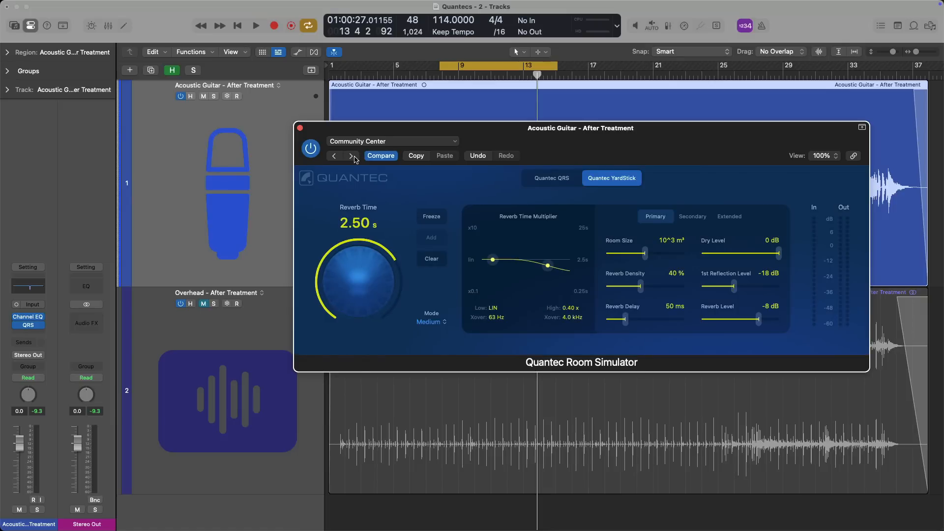
{"action": "key", "text": "space"}
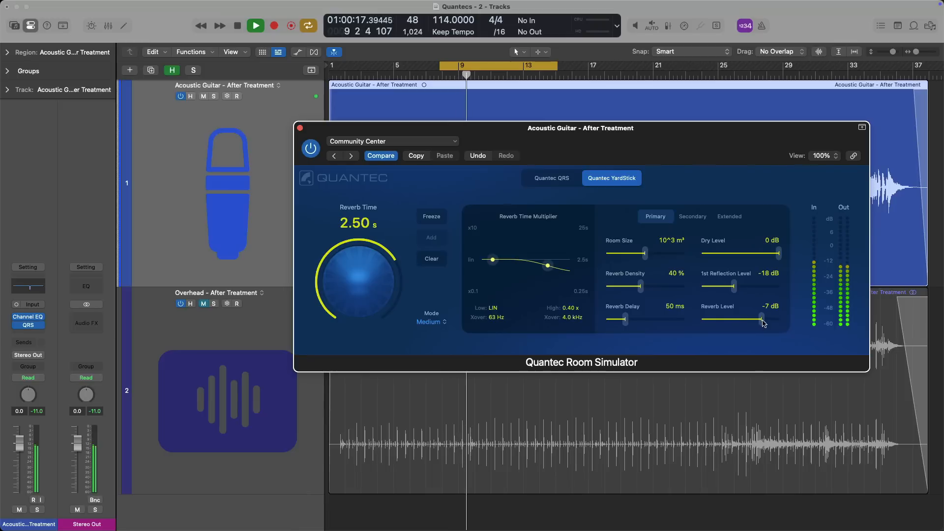
{"action": "mouse_move", "coordinate": [758, 319]}
{"action": "left_mouse_down"}
{"action": "mouse_move", "coordinate": [770, 319]}
{"action": "mouse_move", "coordinate": [758, 321]}
{"action": "left_mouse_up"}
{"action": "key", "text": "space"}
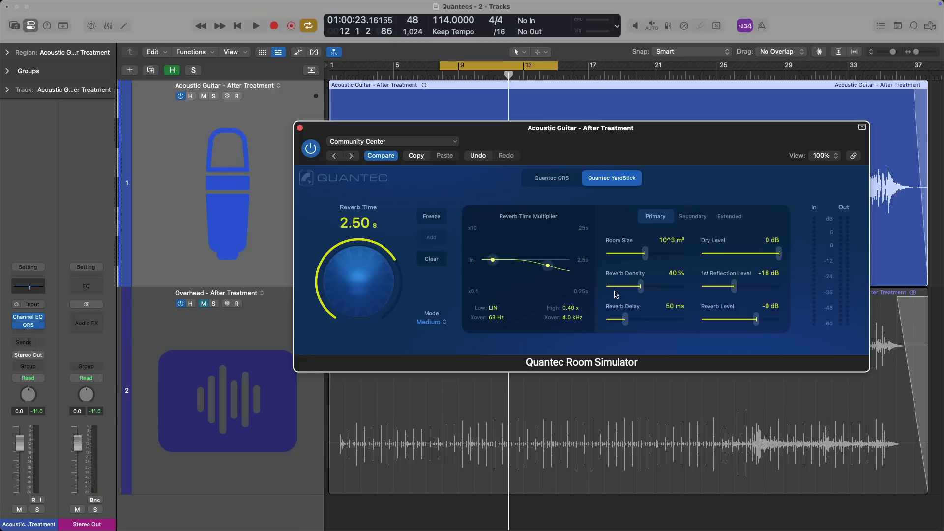
Load Plate With Predelay 1 from the Plates presets of the YardStick Music Library in 04 QRS Classics and start playback
{"action": "left_click", "coordinate": [448, 148]}
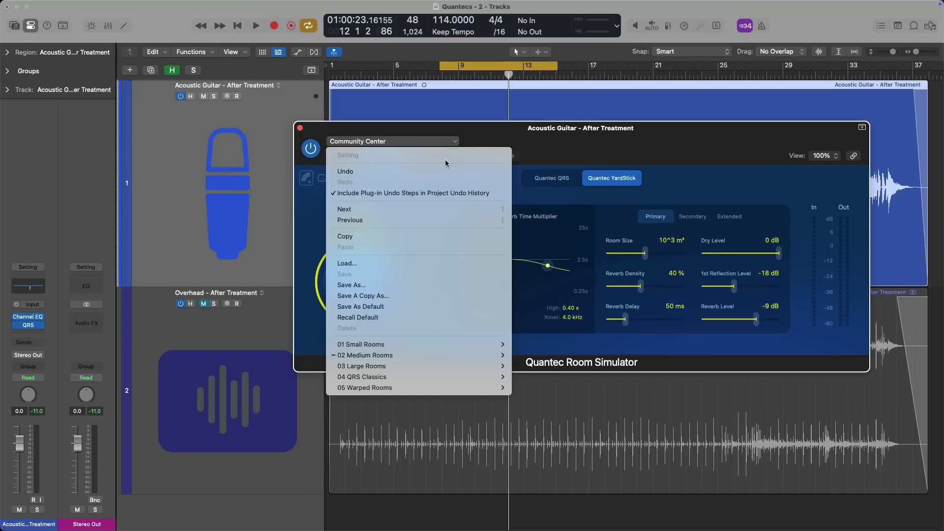
{"action": "mouse_move", "coordinate": [460, 375]}
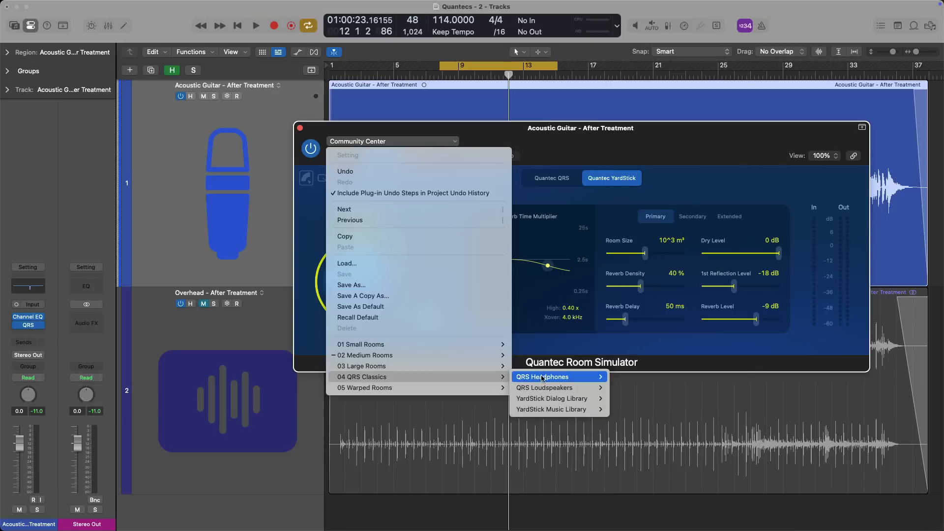
{"action": "mouse_move", "coordinate": [560, 411]}
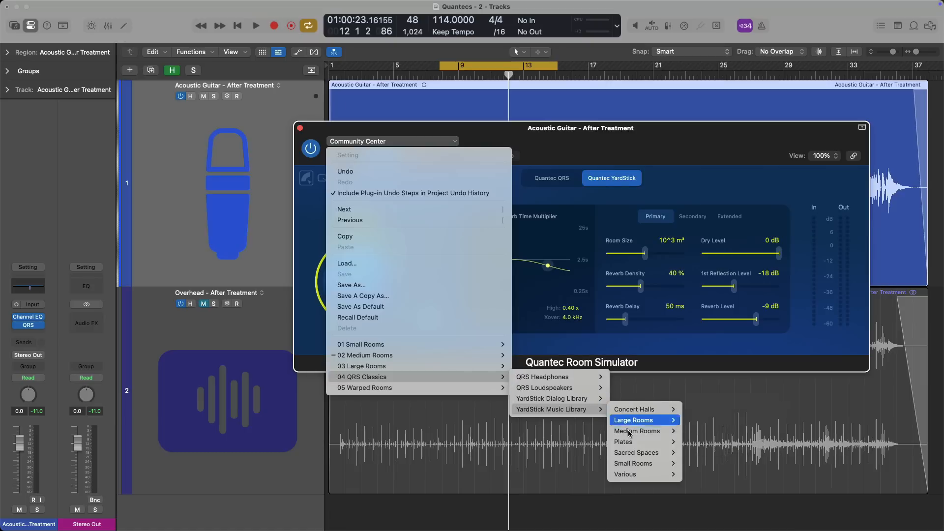
{"action": "mouse_move", "coordinate": [632, 442]}
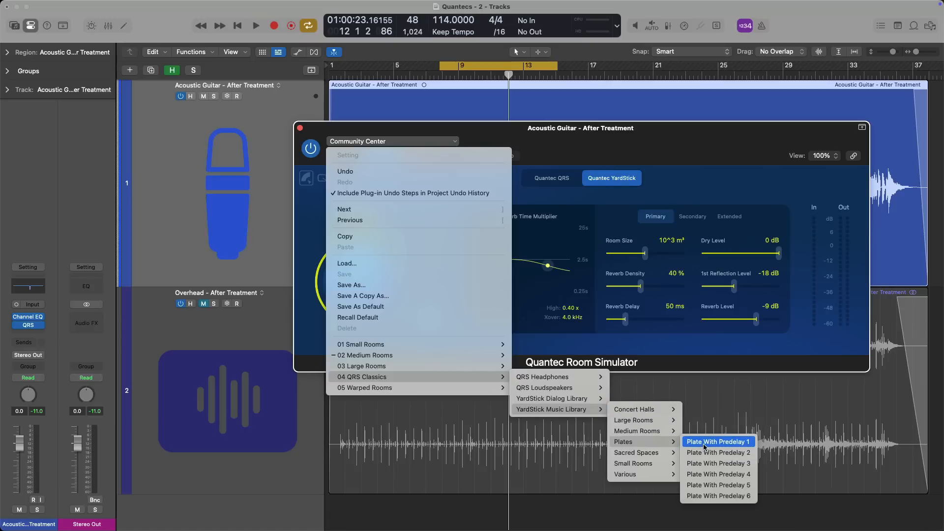
{"action": "left_click", "coordinate": [704, 444]}
{"action": "key", "text": "space"}
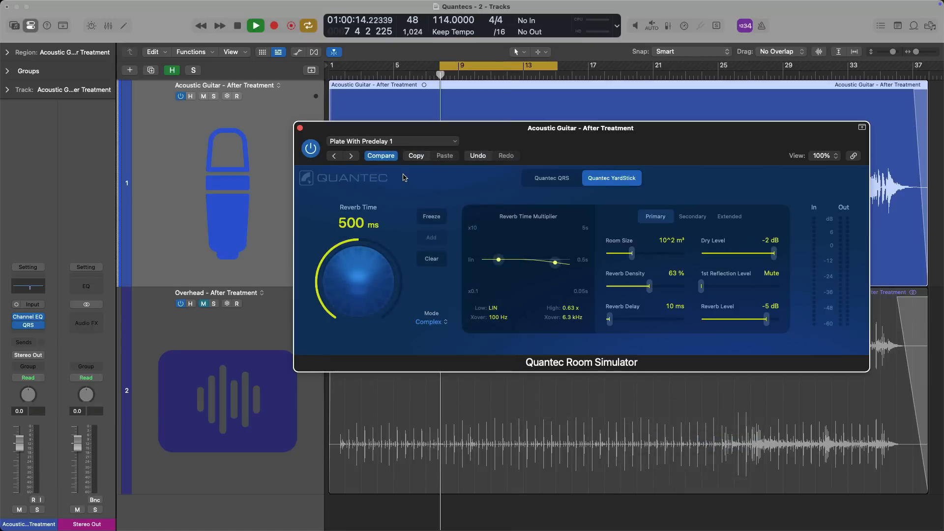
Step forward through the presets from Plate With Predelay 2 to Plate With Predelay 5 during playback
{"action": "left_click", "coordinate": [352, 156]}
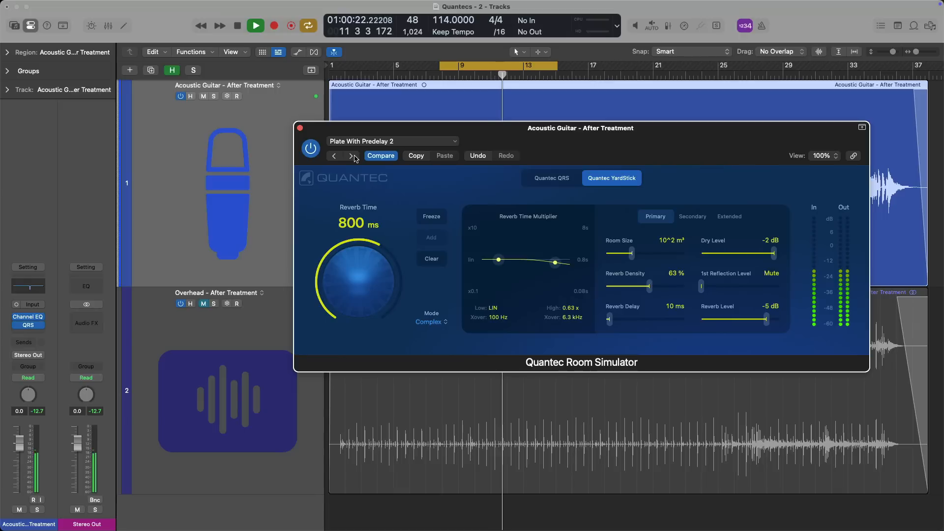
{"action": "left_click", "coordinate": [354, 157]}
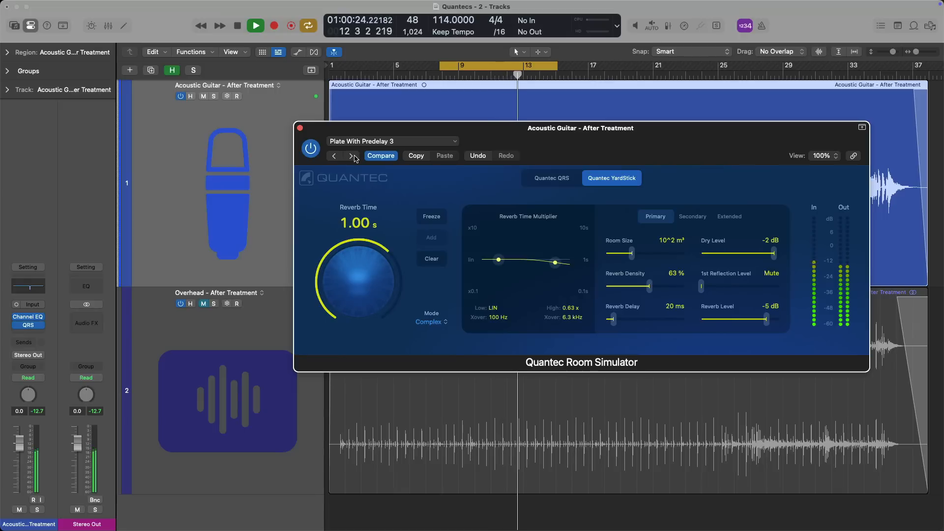
{"action": "left_click", "coordinate": [354, 157]}
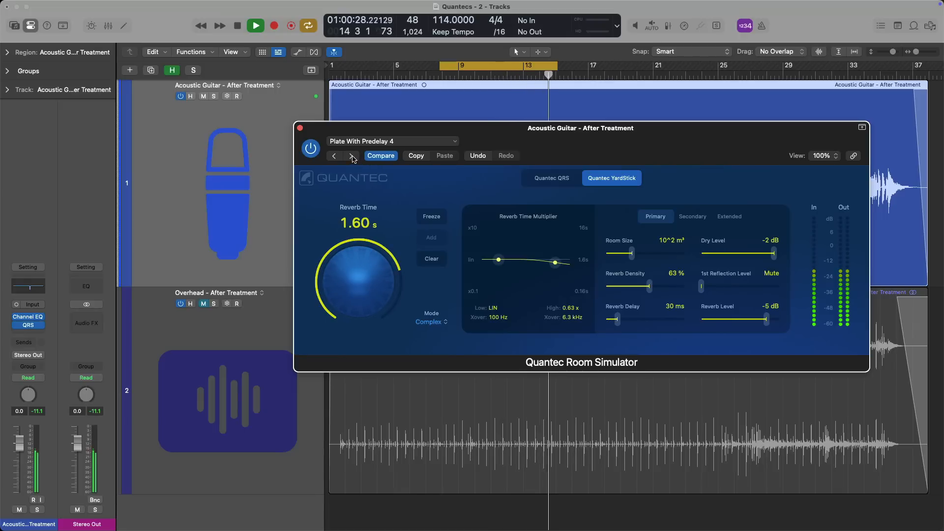
{"action": "left_click", "coordinate": [352, 156]}
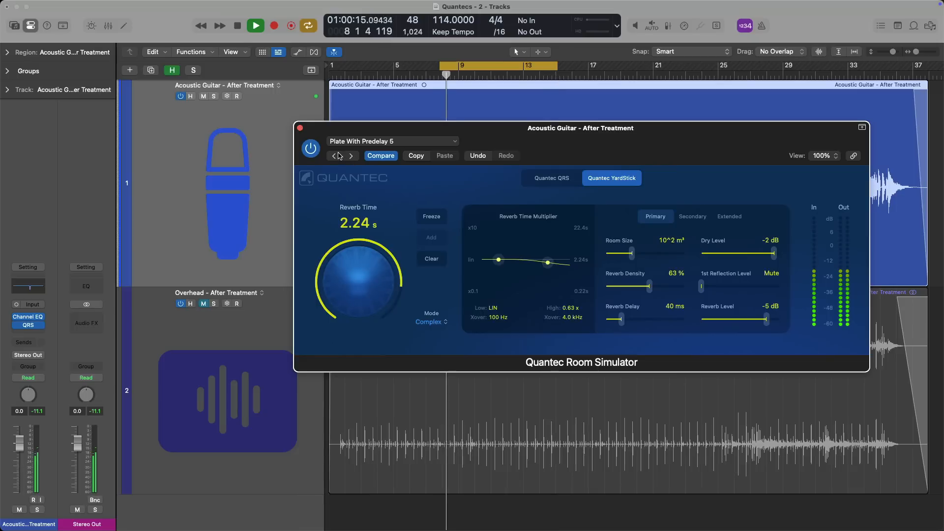
Go back to the Plate With Predelay 4 preset and lower its Dry Level to Mute, then stop playback
{"action": "left_click_drag", "start_coordinate": [774, 253], "coordinate": [694, 258]}
{"action": "left_click", "coordinate": [333, 156]}
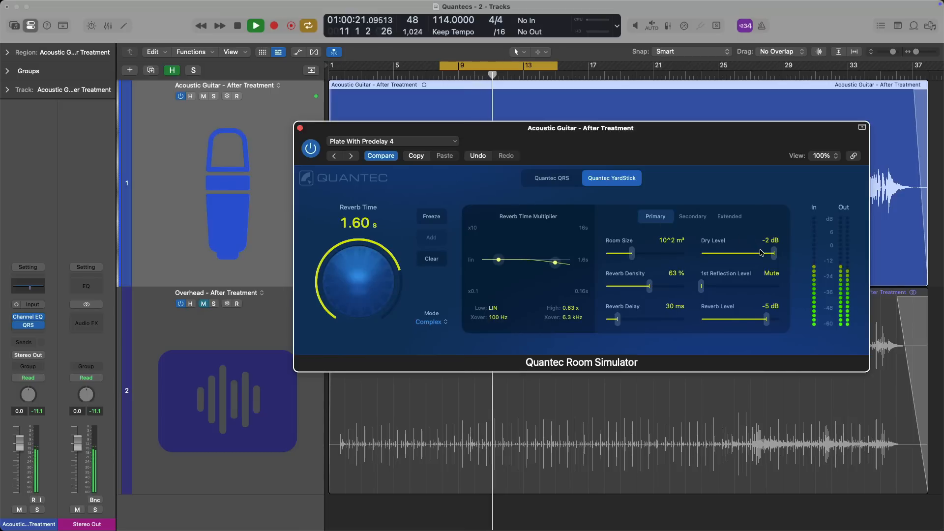
{"action": "left_click_drag", "start_coordinate": [762, 253], "coordinate": [698, 254]}
{"action": "key", "text": "space"}
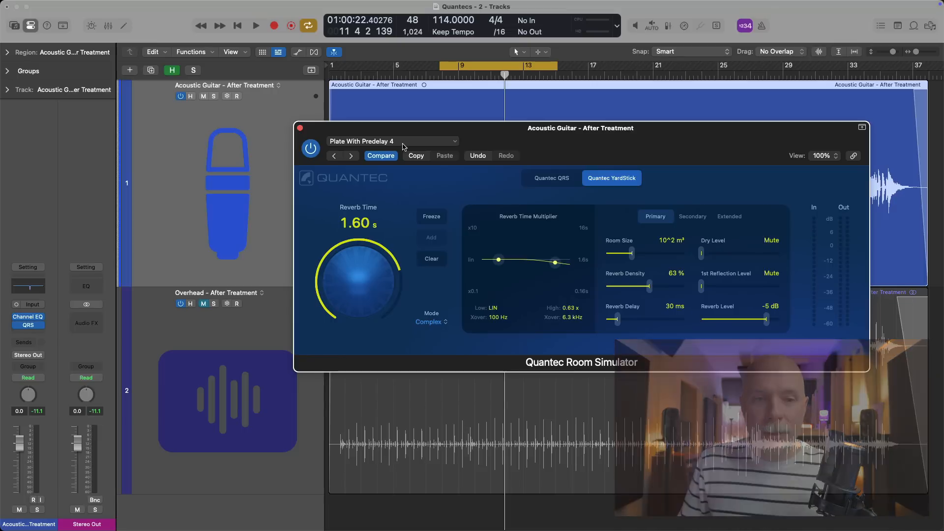
Load the Studio preset from 01 Small Rooms and raise its Reverb Level to -7 dB during playback, then stop
{"action": "left_click", "coordinate": [404, 146]}
{"action": "mouse_move", "coordinate": [462, 346]}
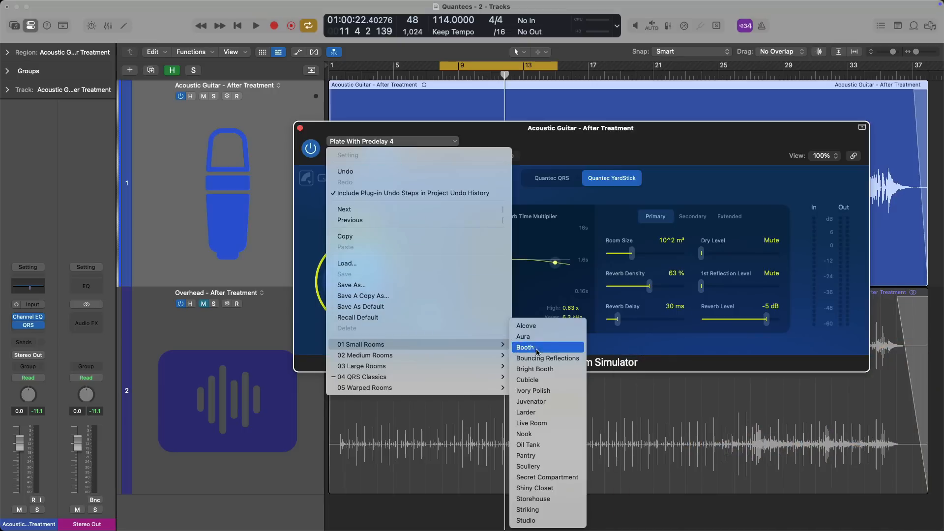
{"action": "left_click", "coordinate": [554, 520]}
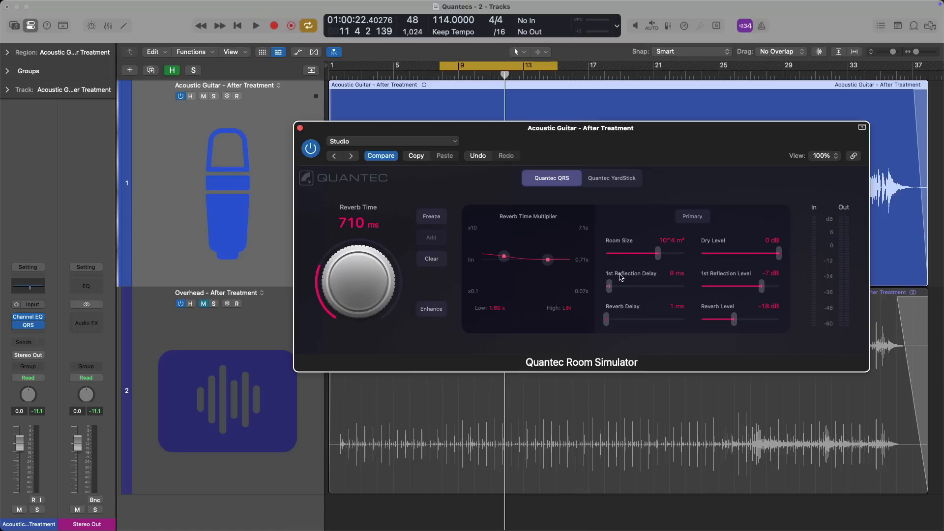
{"action": "key", "text": "space"}
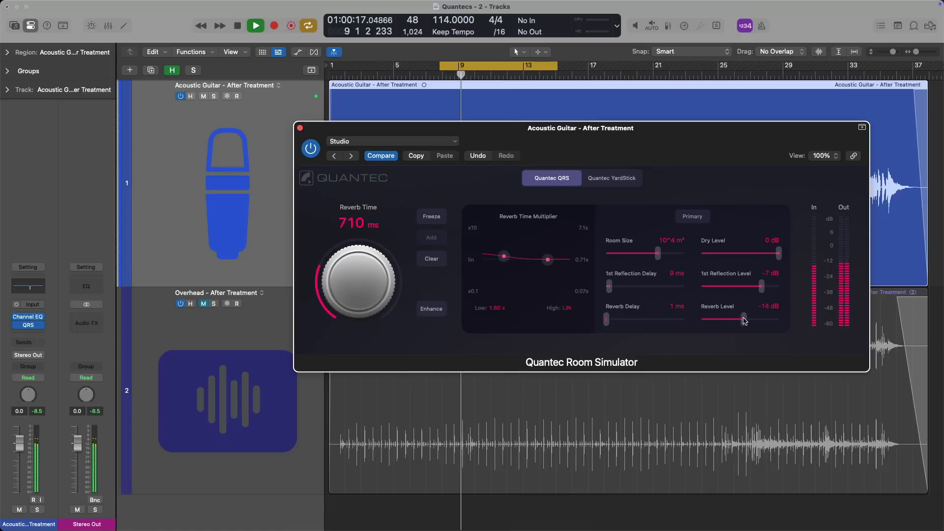
{"action": "left_click_drag", "start_coordinate": [734, 320], "coordinate": [762, 317]}
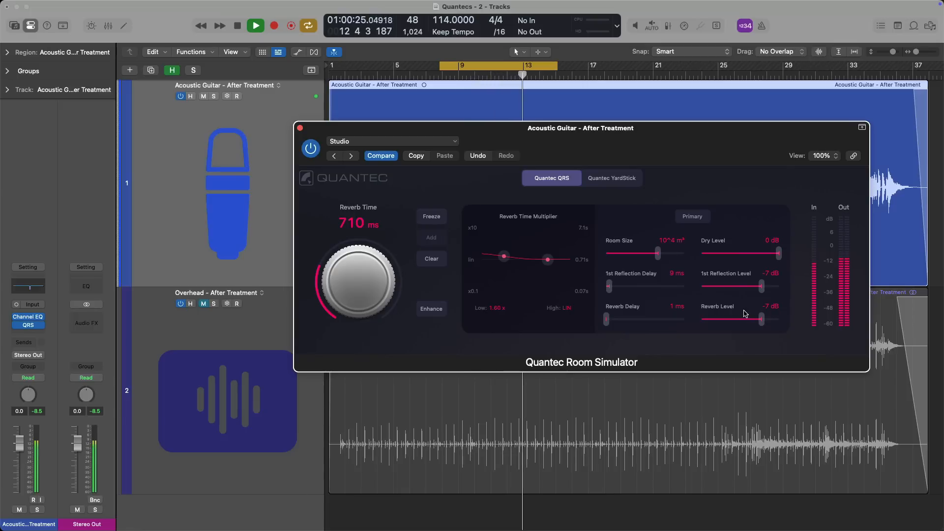
{"action": "key", "text": "space"}
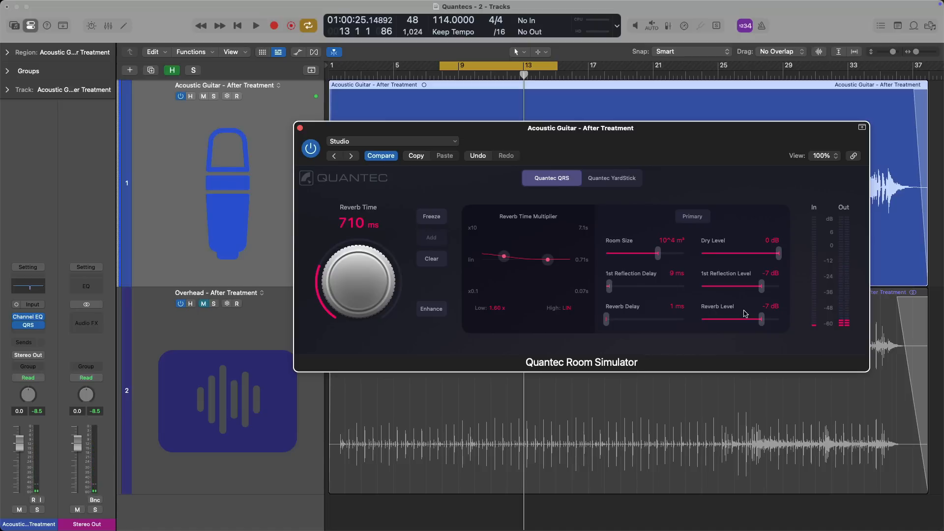
Lower the Studio preset's Reverb Level to Mute and then its Dry Level to Mute, auditioning the guitar with each change
{"action": "mouse_move", "coordinate": [780, 256]}
{"action": "left_mouse_down"}
{"action": "mouse_move", "coordinate": [741, 256]}
{"action": "mouse_move", "coordinate": [784, 249]}
{"action": "left_mouse_up"}
{"action": "key", "text": "space"}
{"action": "left_click_drag", "start_coordinate": [761, 319], "coordinate": [700, 323]}
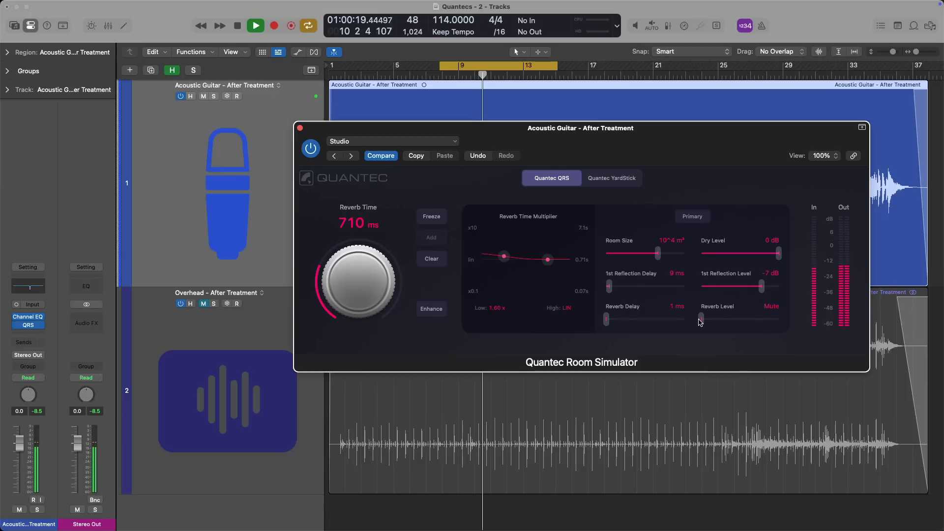
{"action": "key", "text": "space"}
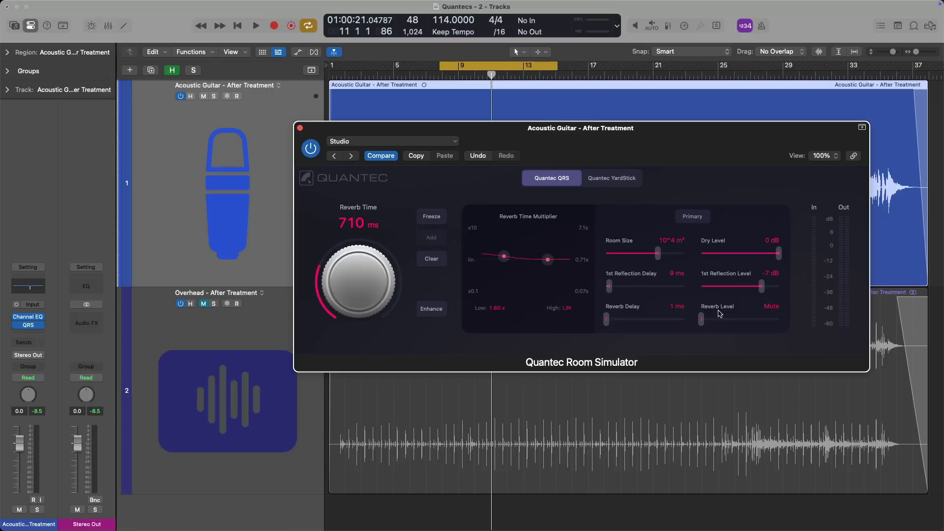
{"action": "key", "text": "space"}
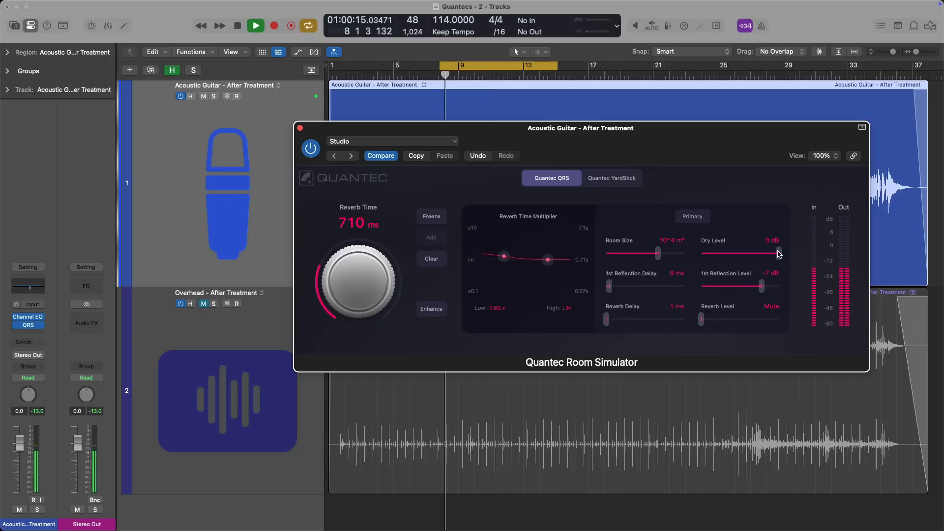
{"action": "left_click_drag", "start_coordinate": [775, 255], "coordinate": [700, 257]}
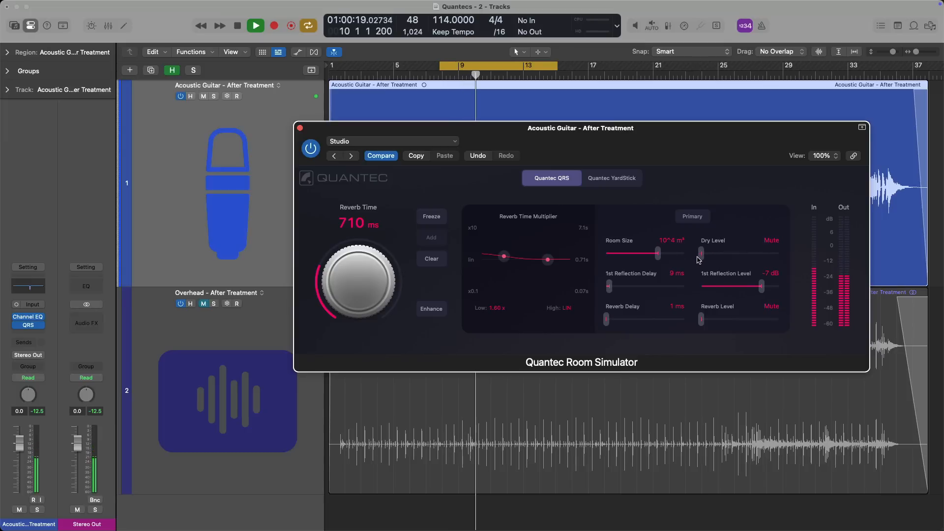
{"action": "key", "text": "space"}
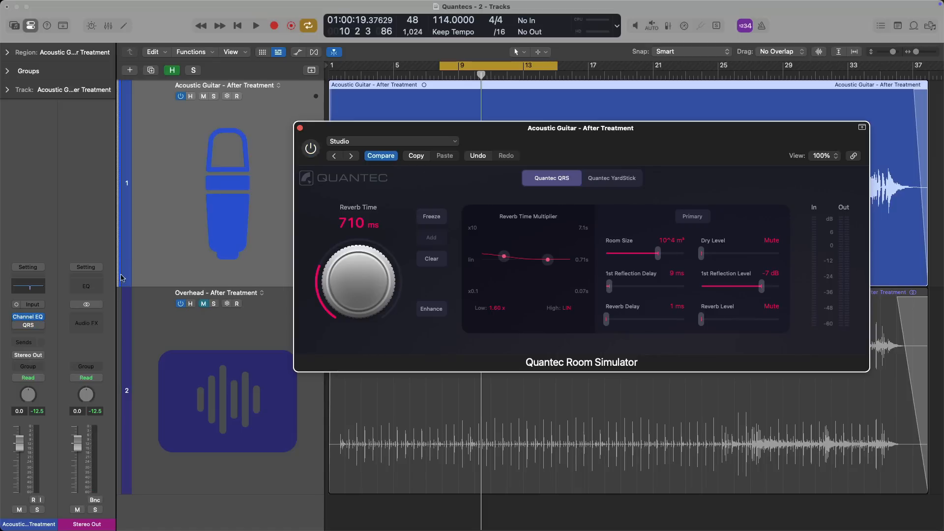
Add Space Designer to the acoustic guitar track, lower its Wet level to Mute during playback, then stop and close its window
{"action": "left_click", "coordinate": [43, 335]}
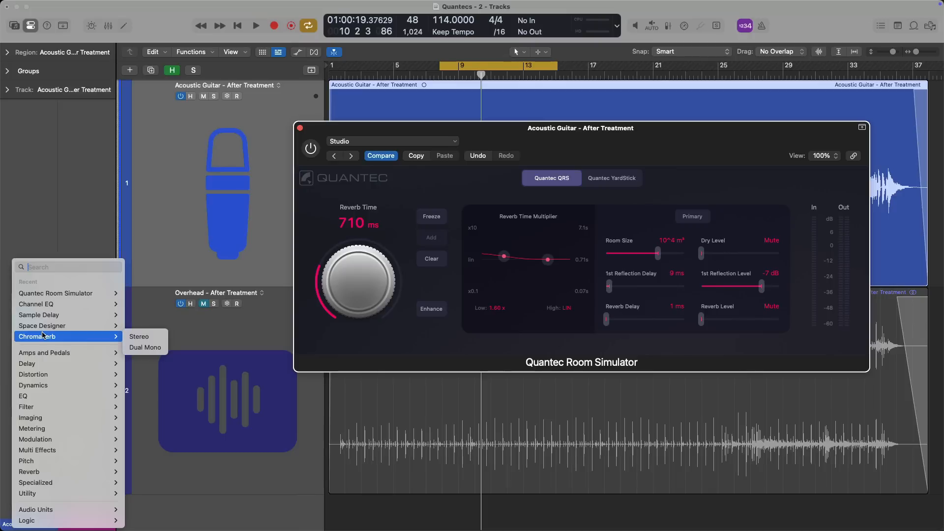
{"action": "left_click", "coordinate": [43, 326]}
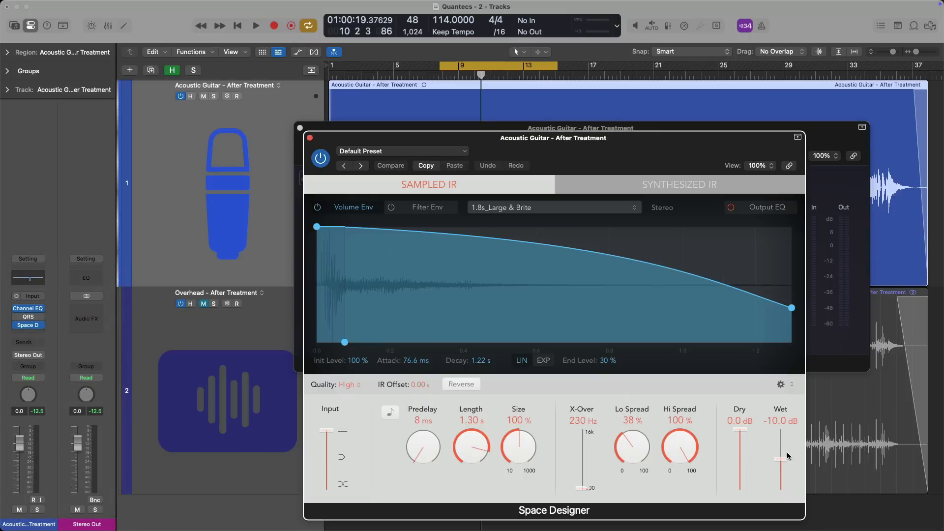
{"action": "key", "text": "space"}
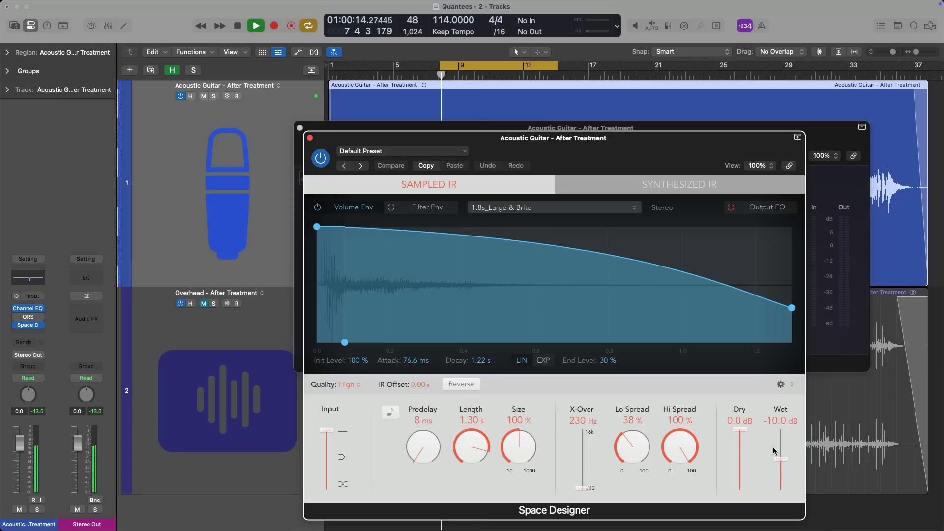
{"action": "mouse_move", "coordinate": [747, 430]}
{"action": "left_mouse_down"}
{"action": "mouse_move", "coordinate": [740, 489]}
{"action": "mouse_move", "coordinate": [741, 427]}
{"action": "left_mouse_up"}
{"action": "left_click_drag", "start_coordinate": [779, 458], "coordinate": [781, 489]}
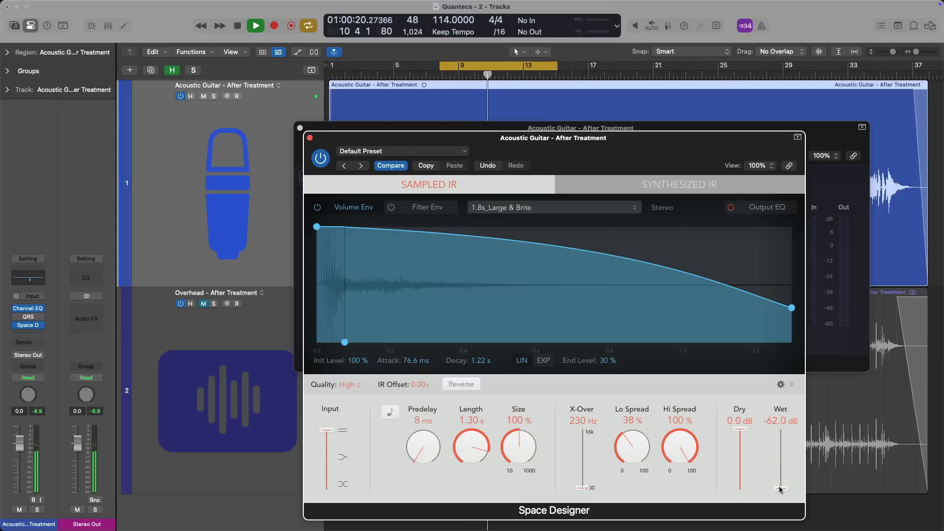
{"action": "key", "text": "space"}
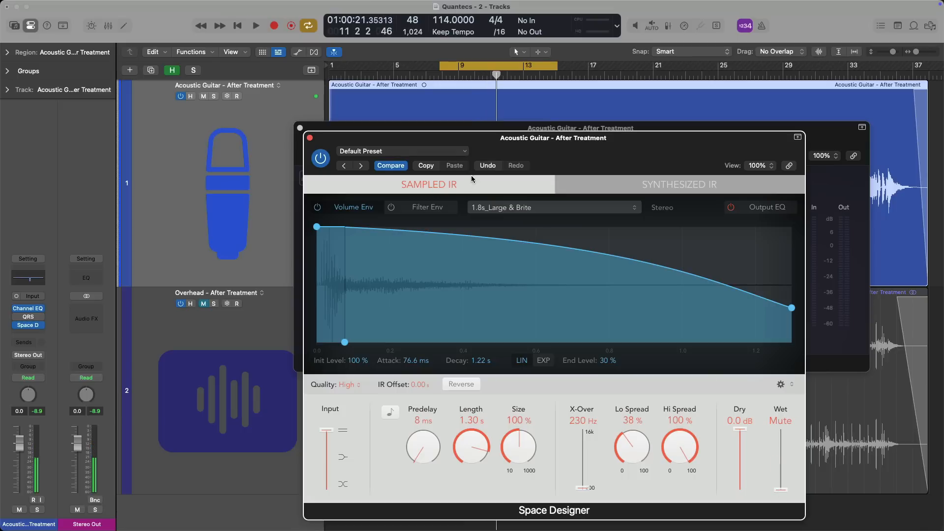
{"action": "left_click", "coordinate": [310, 138]}
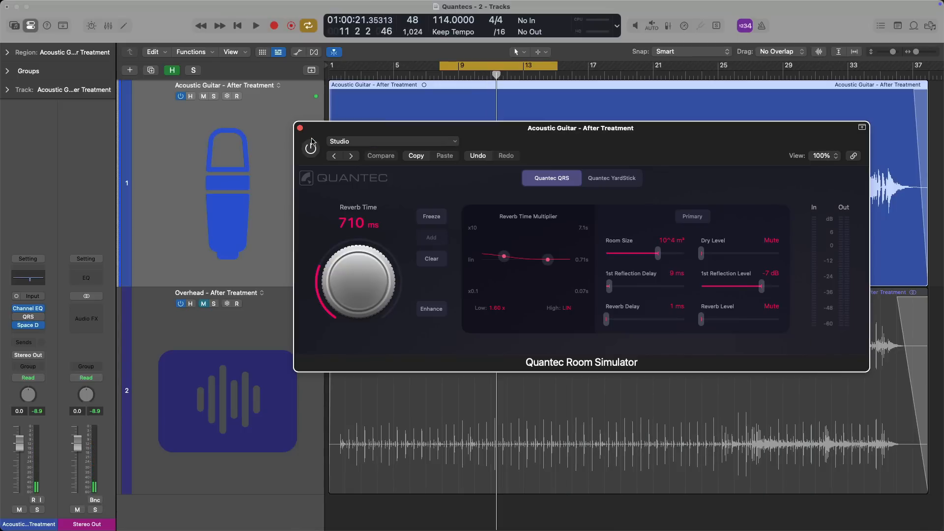
Re-enable the Quantec reverb and audition it with Dry Level and 1st Reflection Level at 0 dB and 1st Reflection Delay at 31 ms
{"action": "left_click", "coordinate": [17, 318]}
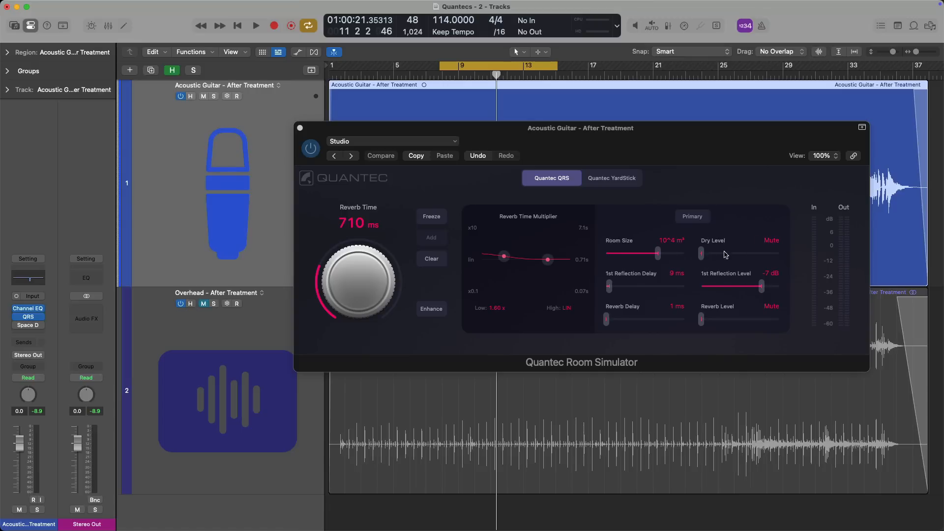
{"action": "left_click_drag", "start_coordinate": [702, 253], "coordinate": [801, 253]}
{"action": "key", "text": "space"}
{"action": "mouse_move", "coordinate": [761, 287]}
{"action": "left_mouse_down"}
{"action": "mouse_move", "coordinate": [725, 287]}
{"action": "mouse_move", "coordinate": [780, 285]}
{"action": "left_mouse_up"}
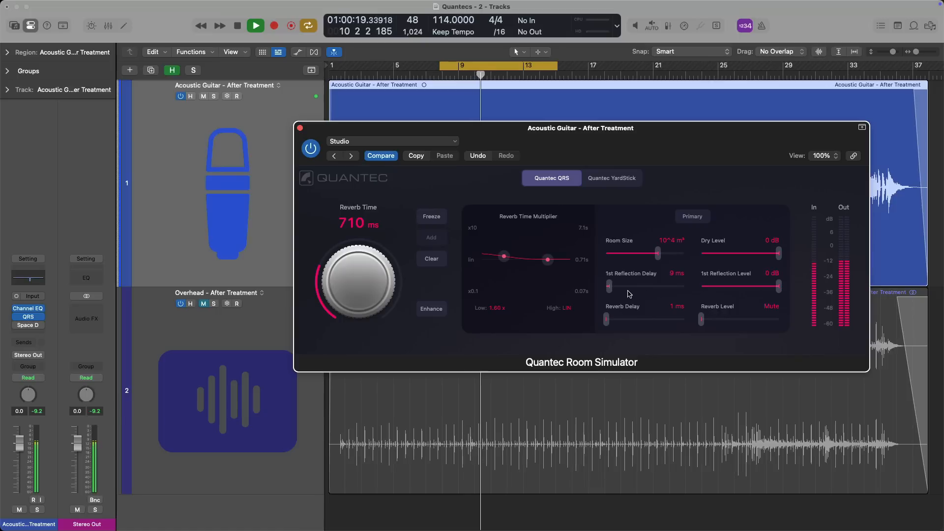
{"action": "left_click_drag", "start_coordinate": [609, 287], "coordinate": [621, 290]}
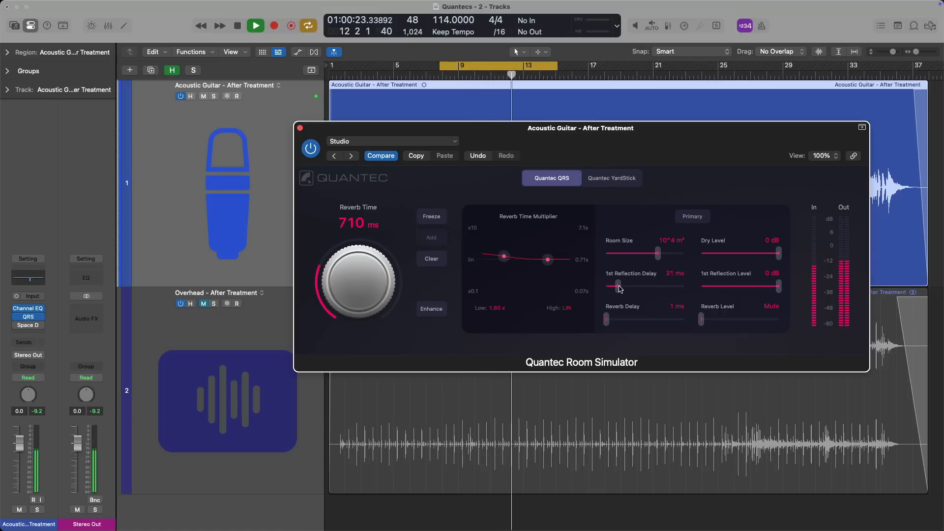
{"action": "key", "text": "space"}
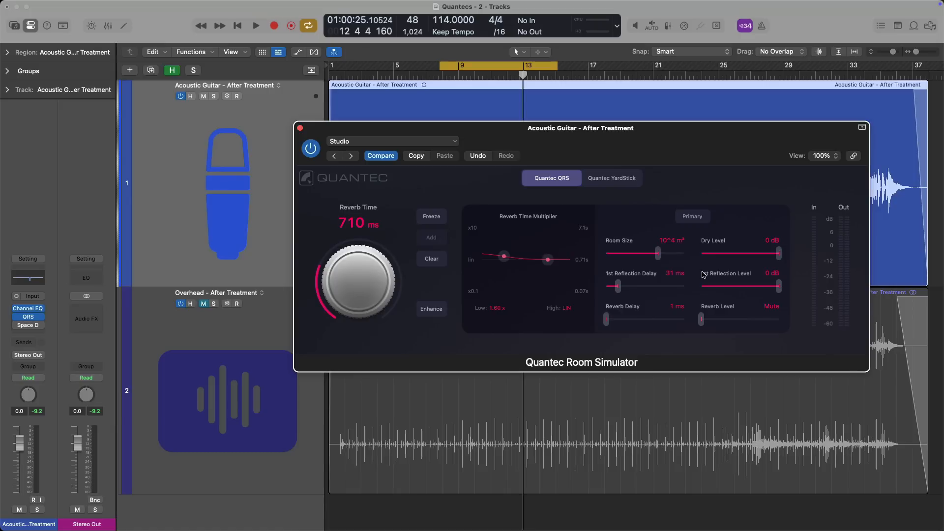
Lower the 1st Reflection Level to -15 dB while the guitar plays, then stop playback
{"action": "key", "text": "space"}
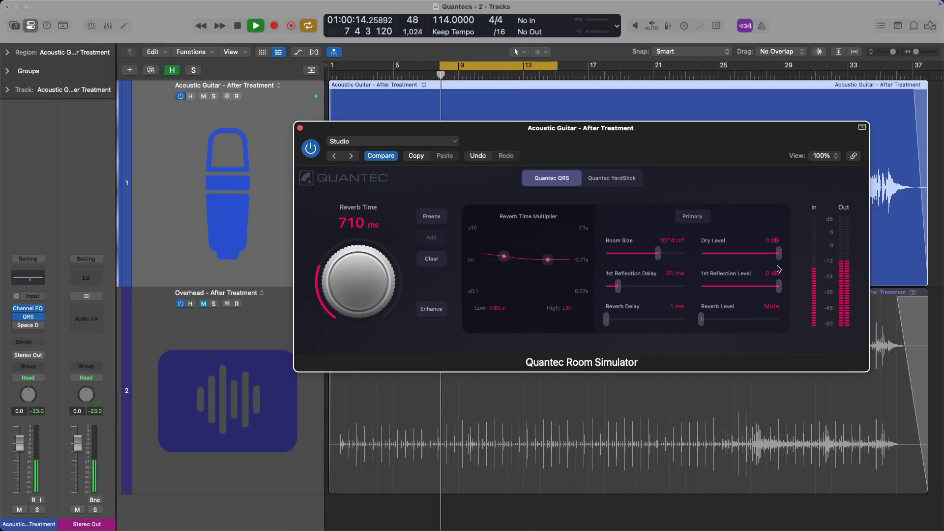
{"action": "left_click_drag", "start_coordinate": [778, 253], "coordinate": [741, 287]}
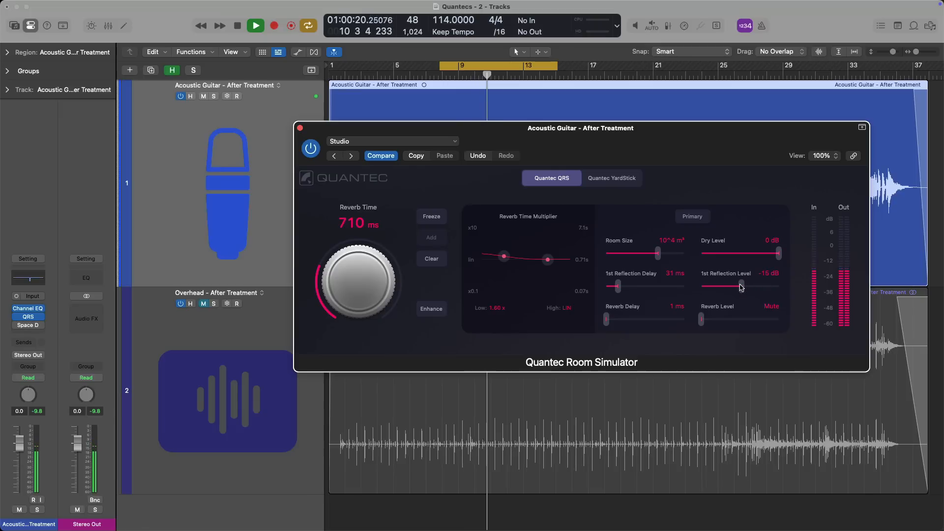
{"action": "key", "text": "space"}
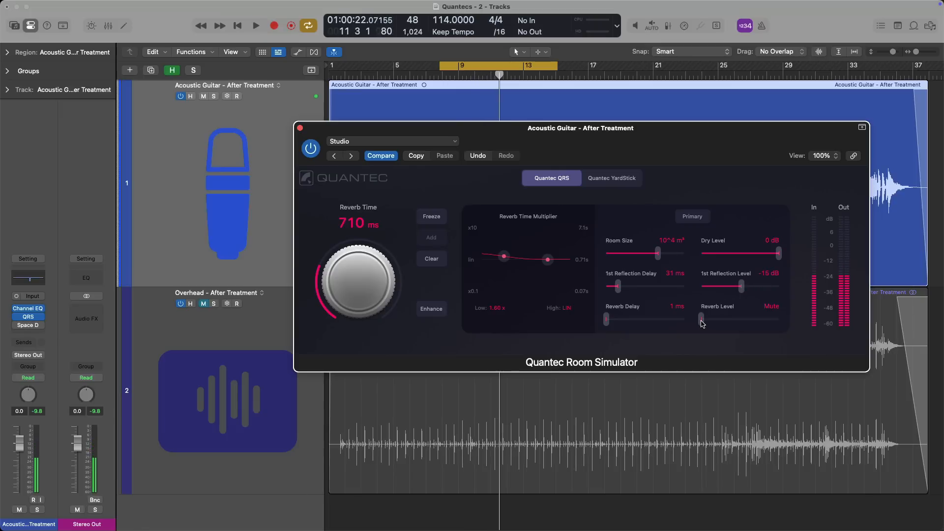
Audition the Reverb Level at 0 dB, set the Reverb Delay to 61 ms, and lower the Reverb Level to -14 dB
{"action": "left_click_drag", "start_coordinate": [702, 323], "coordinate": [790, 318]}
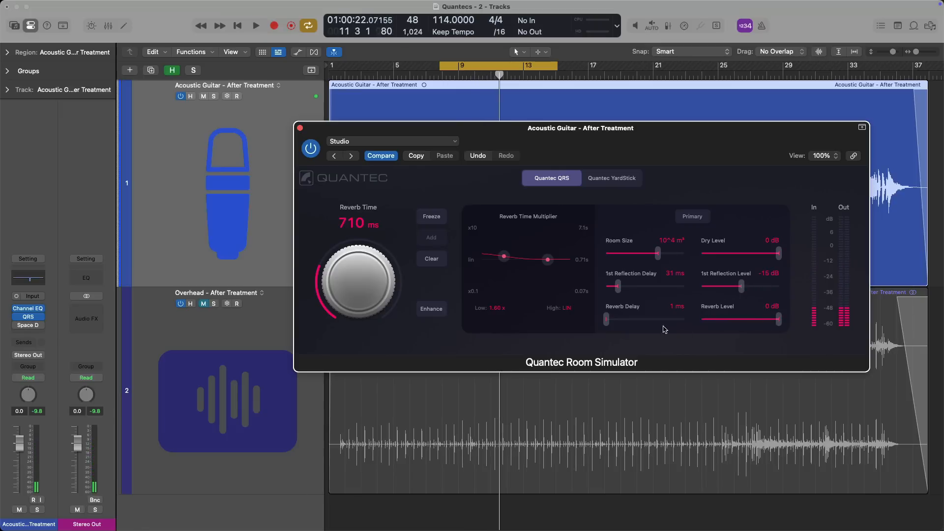
{"action": "key", "text": "space"}
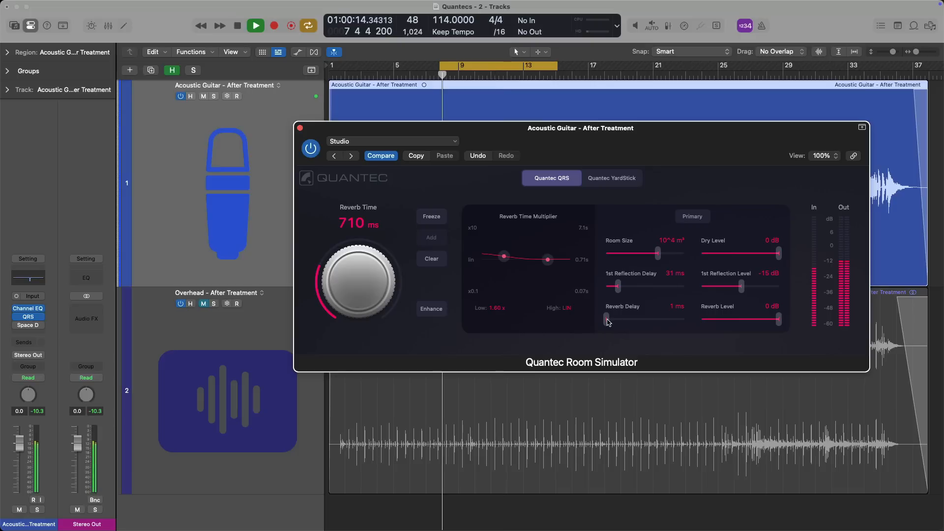
{"action": "left_click_drag", "start_coordinate": [608, 323], "coordinate": [633, 323]}
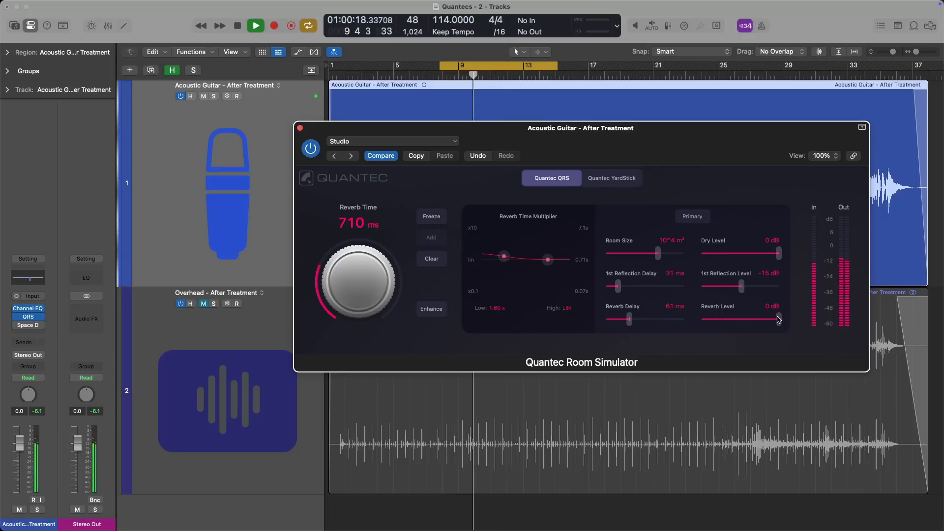
{"action": "left_click_drag", "start_coordinate": [779, 319], "coordinate": [743, 324]}
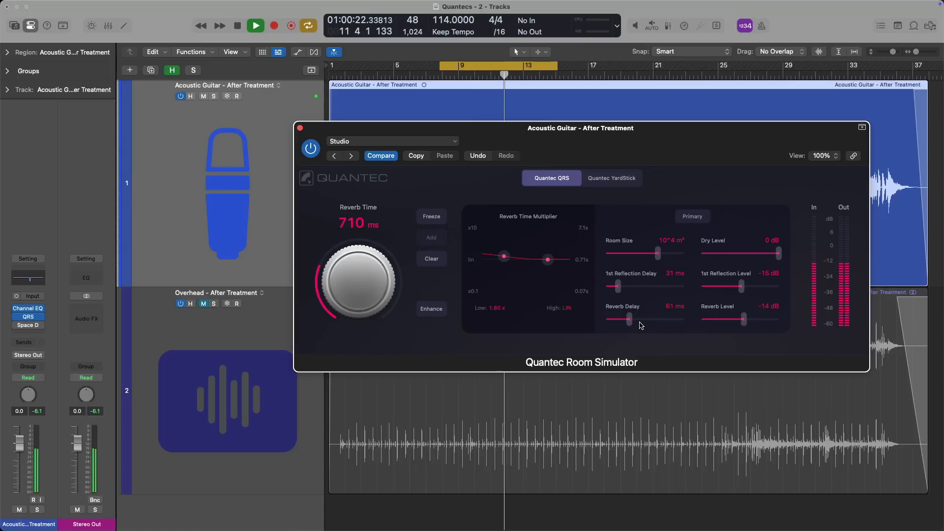
{"action": "key", "text": "space"}
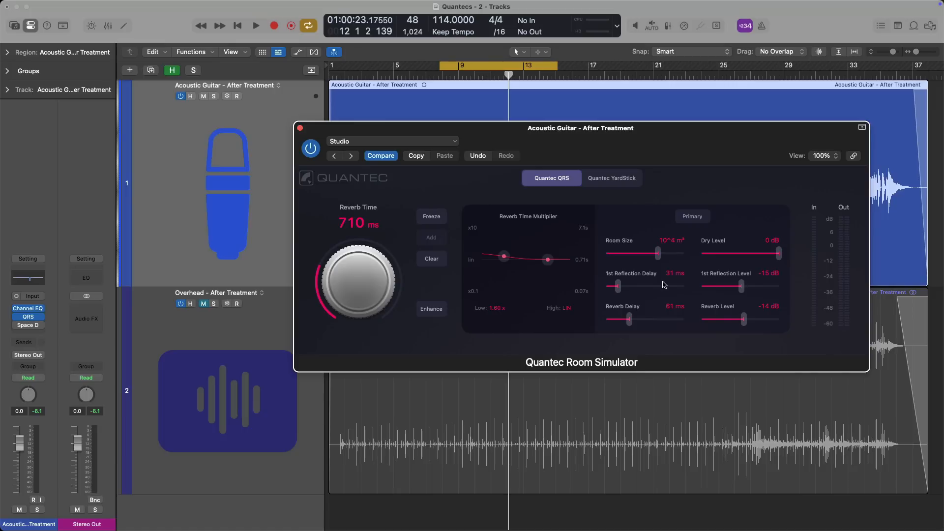
Bypass the Quantec reverb and add a Sample Delay to the acoustic guitar track
{"action": "left_click", "coordinate": [317, 152]}
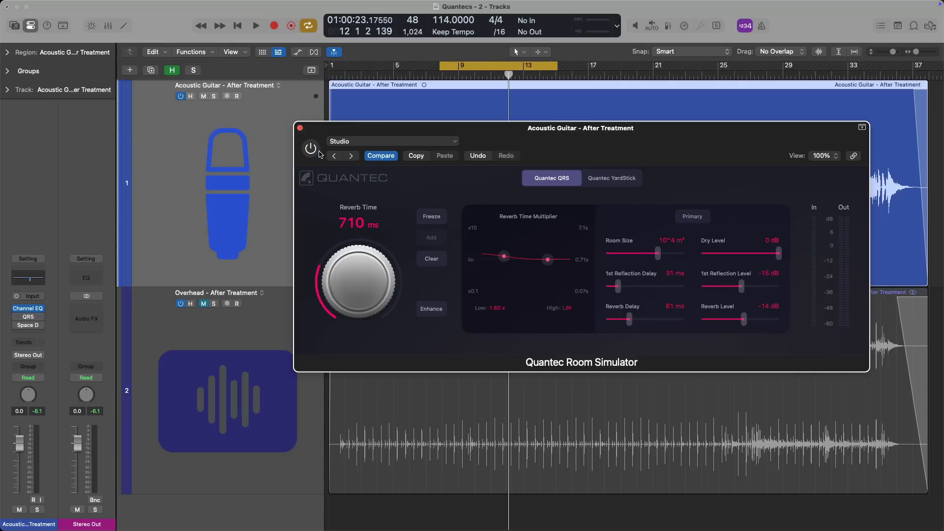
{"action": "left_click", "coordinate": [29, 335]}
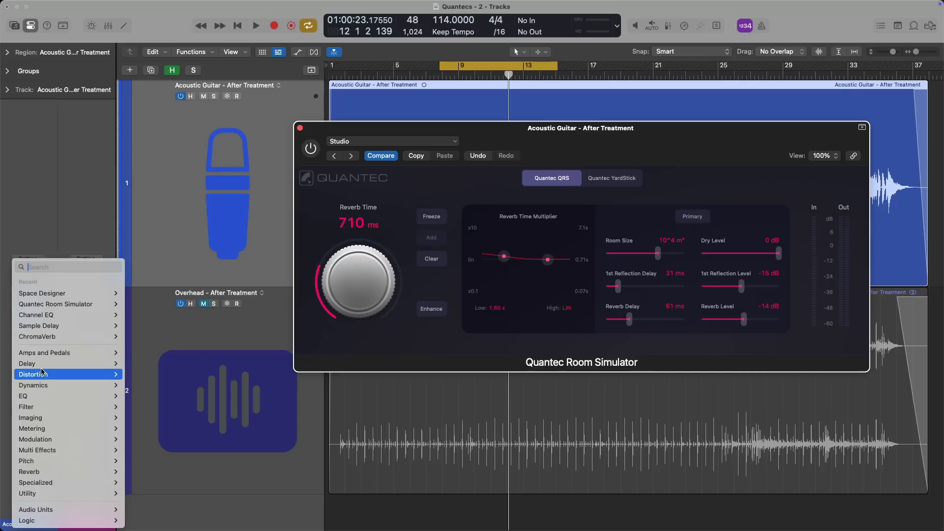
{"action": "mouse_move", "coordinate": [71, 367]}
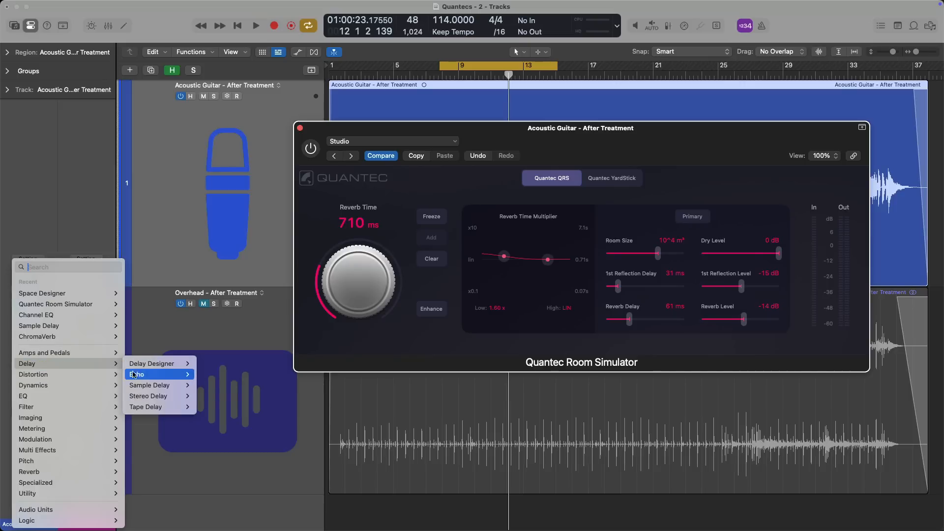
{"action": "left_click", "coordinate": [135, 387]}
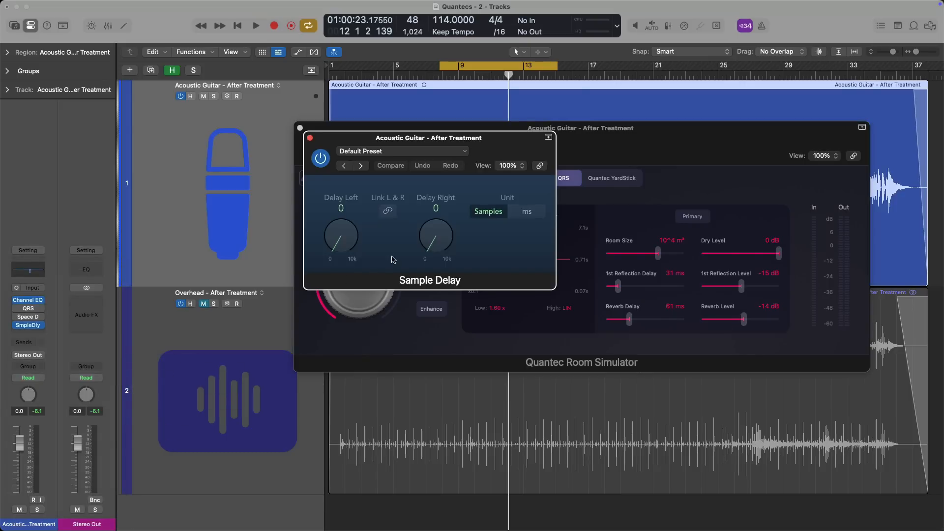
Set the Sample Delay to milliseconds with Delay Right at 29.6 ms, then bypass it and start playback
{"action": "left_click", "coordinate": [527, 212]}
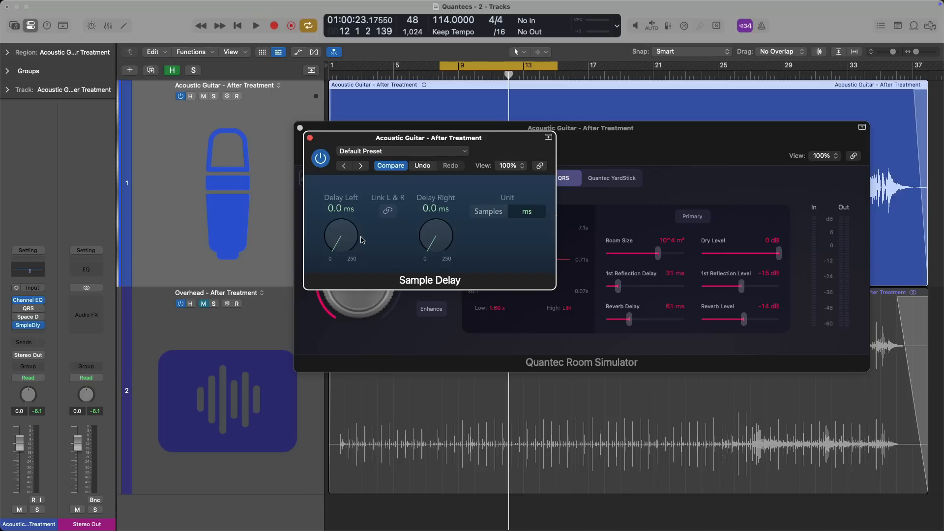
{"action": "left_click_drag", "start_coordinate": [445, 246], "coordinate": [443, 226]}
{"action": "left_click", "coordinate": [324, 160]}
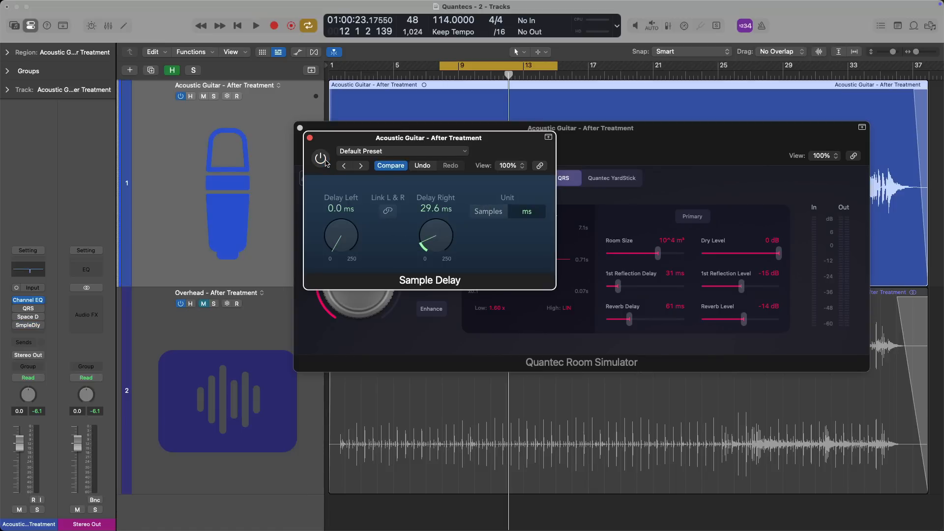
{"action": "key", "text": "space"}
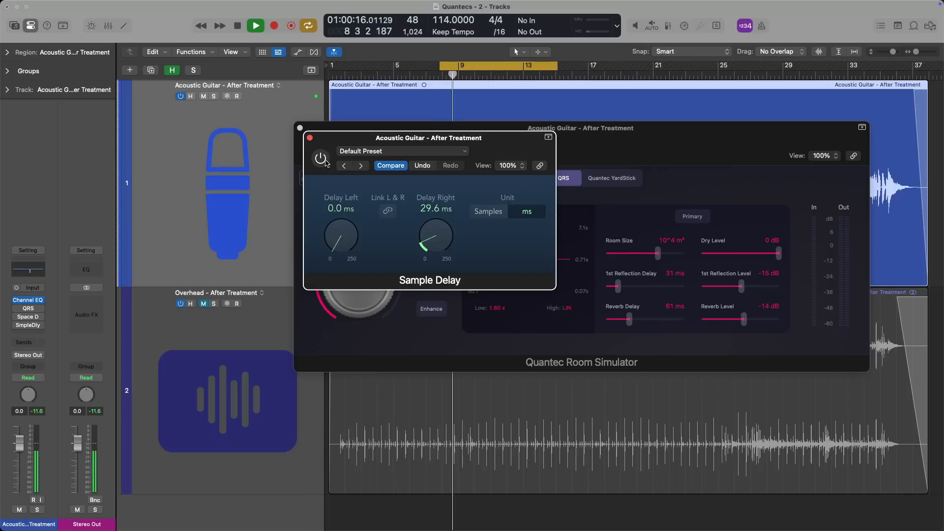
Stop playback, re-enable the Sample Delay on the acoustic guitar, and audition the guitar with the delay on
{"action": "key", "text": "space"}
{"action": "left_click", "coordinate": [322, 159]}
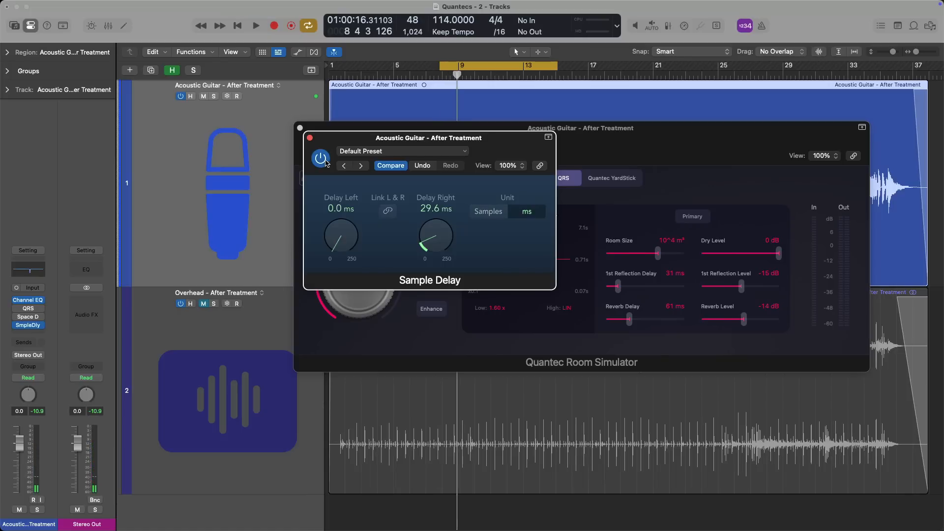
{"action": "key", "text": "space"}
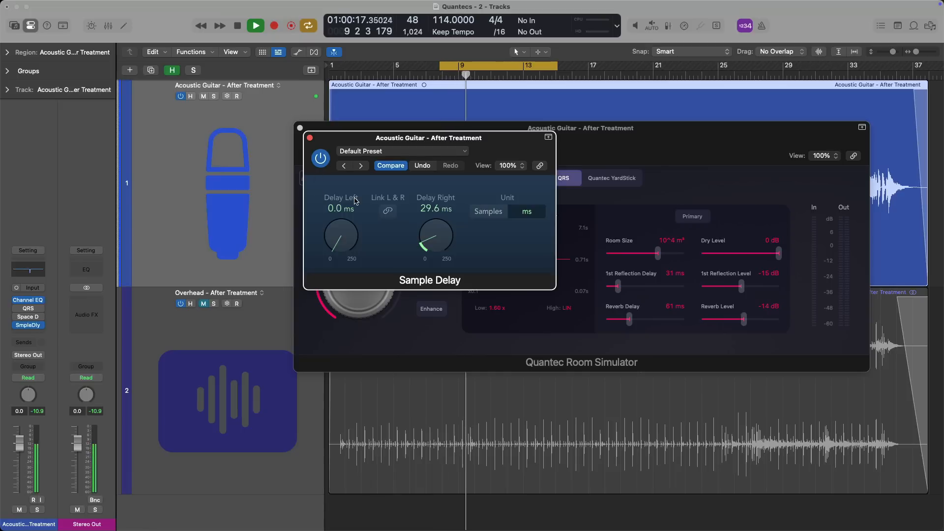
{"action": "key", "text": "space"}
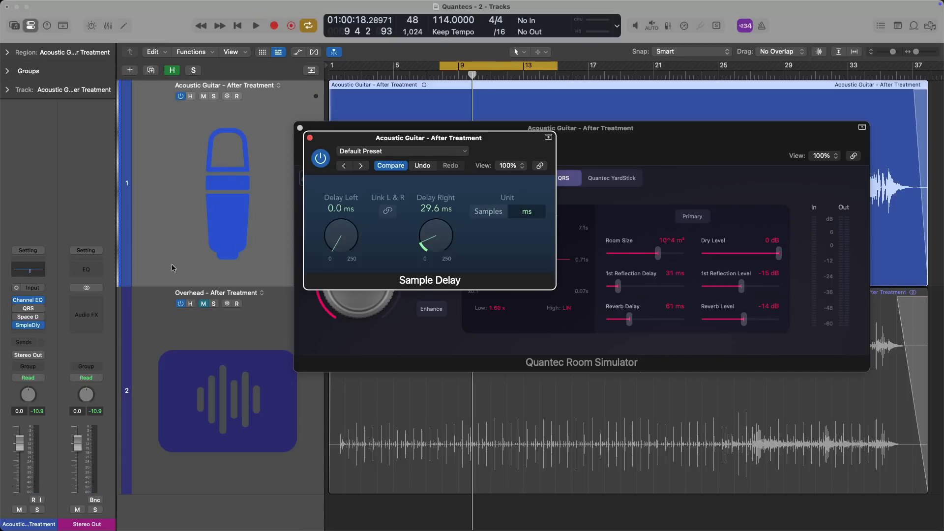
Remove the Quantec Room Simulator and Space Designer from the acoustic guitar track and move the Sample Delay directly below the Channel EQ
{"action": "mouse_move", "coordinate": [38, 329]}
{"action": "left_click", "coordinate": [42, 310]}
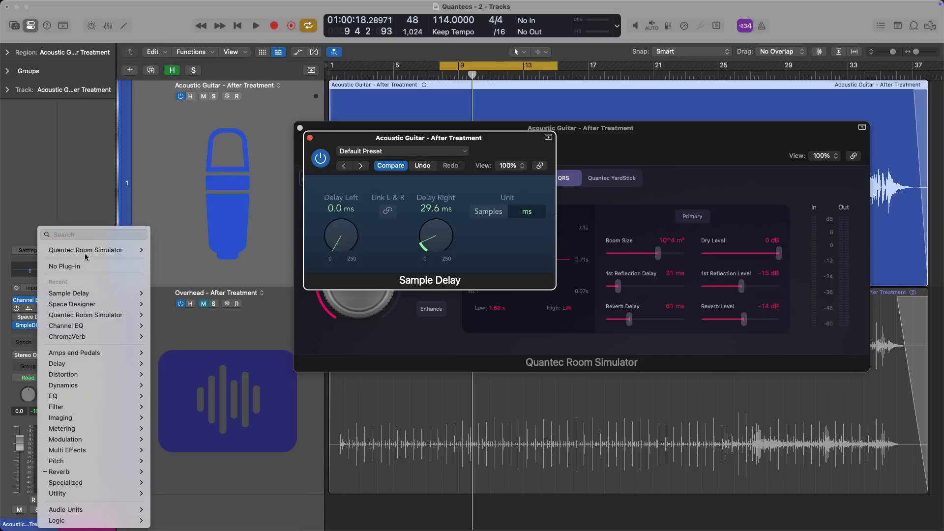
{"action": "mouse_move", "coordinate": [108, 250]}
{"action": "left_click", "coordinate": [70, 190]}
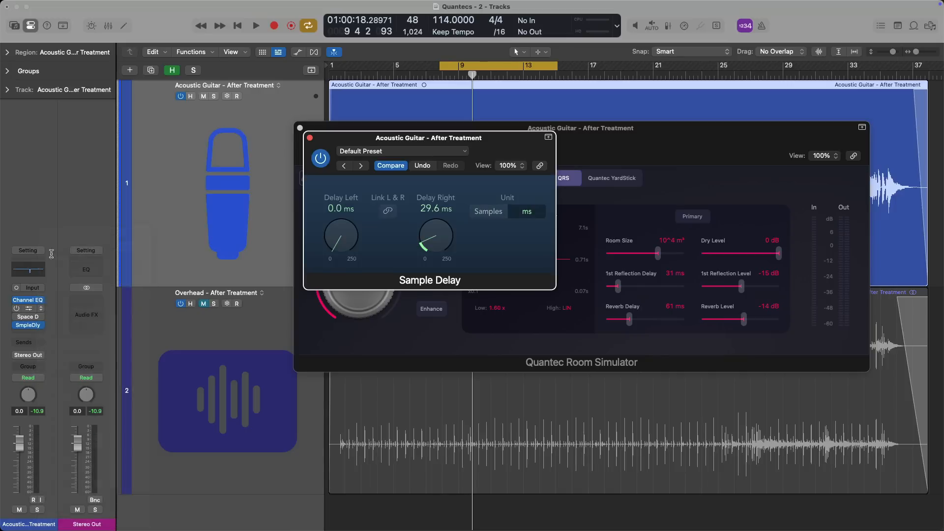
{"action": "left_click", "coordinate": [33, 310], "text": "alt+super"}
{"action": "left_click", "coordinate": [32, 318], "text": "alt+super"}
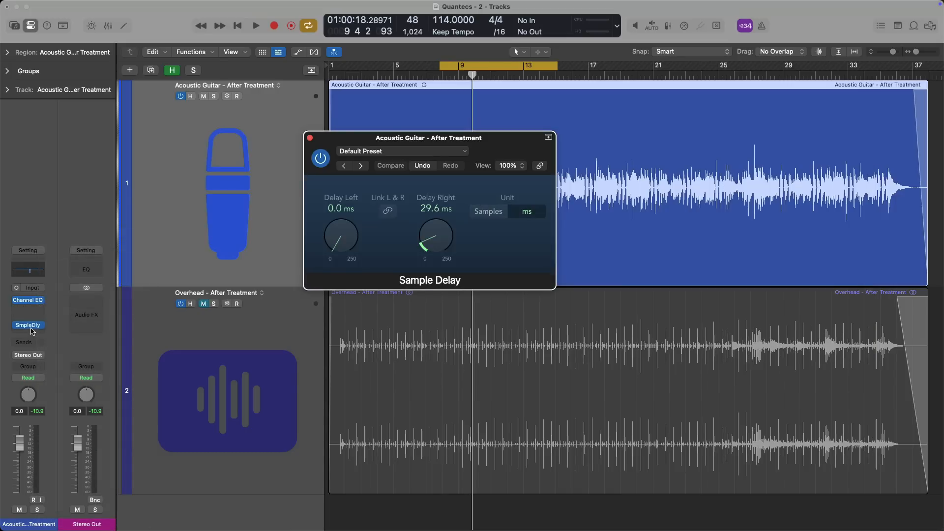
{"action": "left_click_drag", "start_coordinate": [30, 327], "coordinate": [30, 308]}
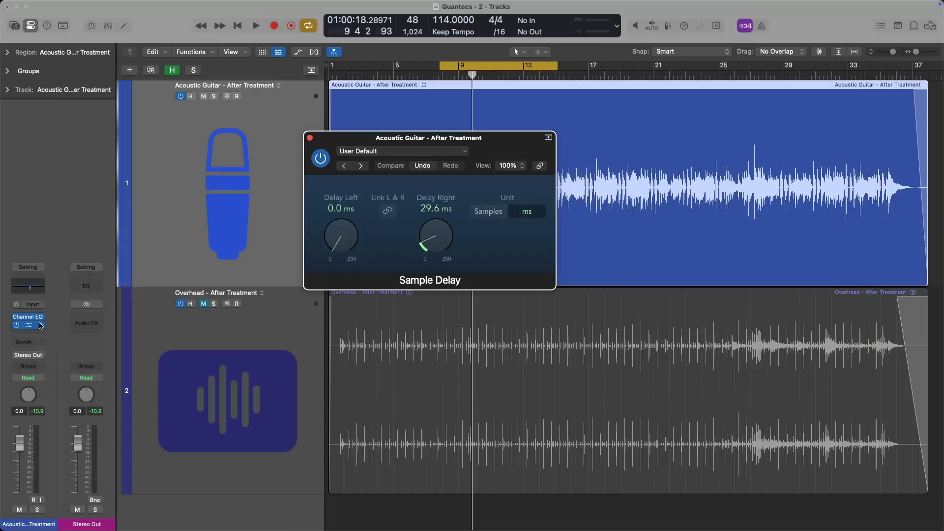
Change the acoustic guitar's Sample Delay to the Mono->Stereo format
{"action": "left_click", "coordinate": [42, 325]}
{"action": "mouse_move", "coordinate": [93, 250]}
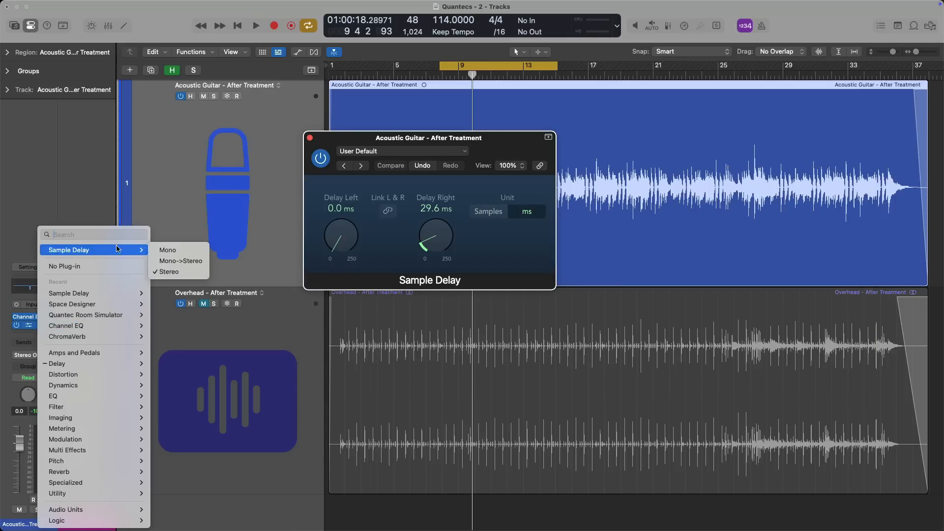
{"action": "left_click", "coordinate": [167, 262]}
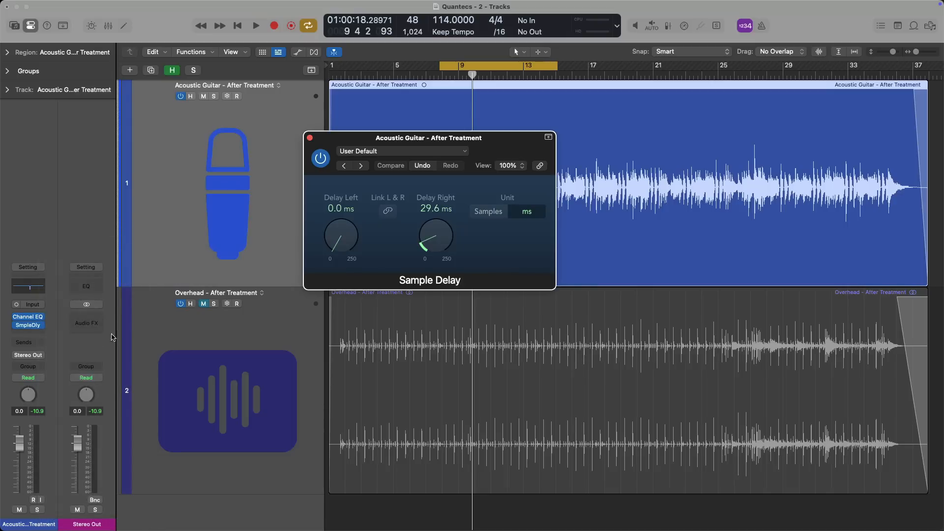
Add a Bus 1 send to the acoustic guitar and move the Sample Delay onto Aux 1, reselecting its channel format there
{"action": "left_click", "coordinate": [27, 346]}
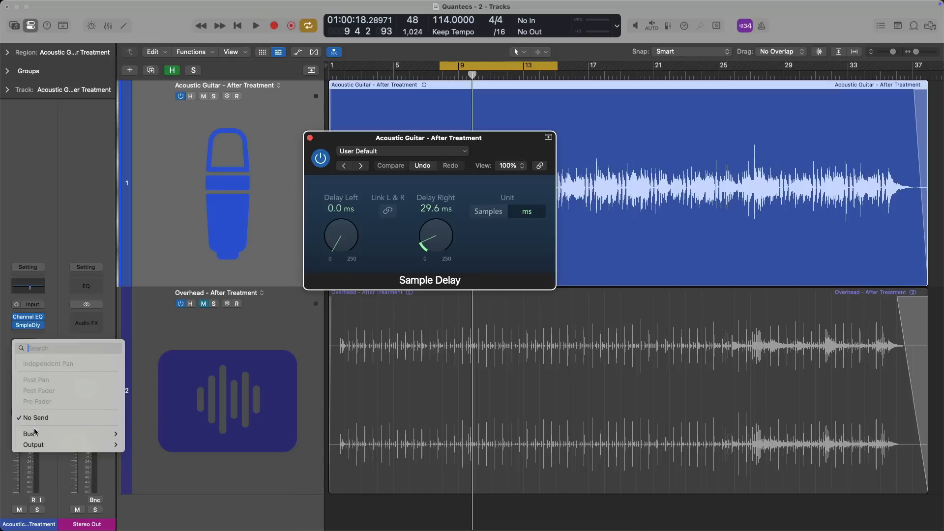
{"action": "mouse_move", "coordinate": [34, 433]}
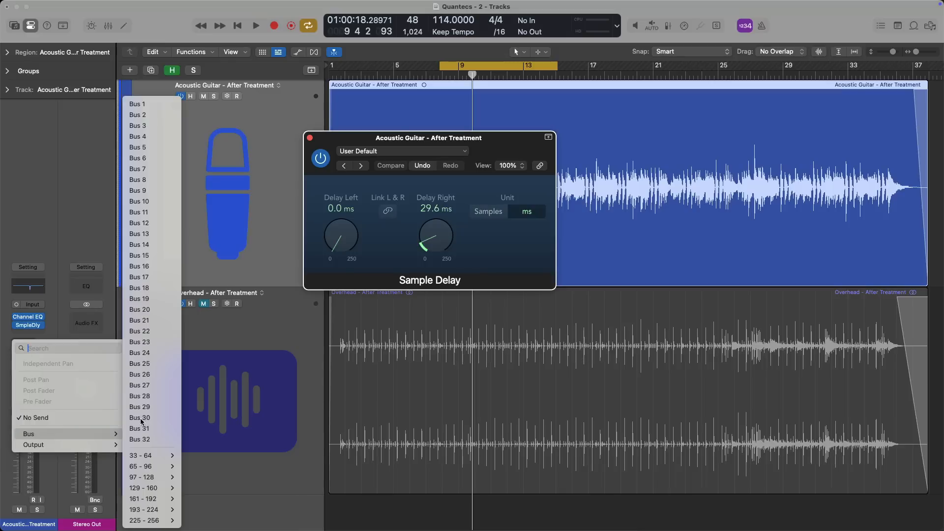
{"action": "left_click", "coordinate": [158, 106]}
{"action": "left_click_drag", "start_coordinate": [30, 320], "coordinate": [89, 317]}
{"action": "left_click", "coordinate": [94, 321]}
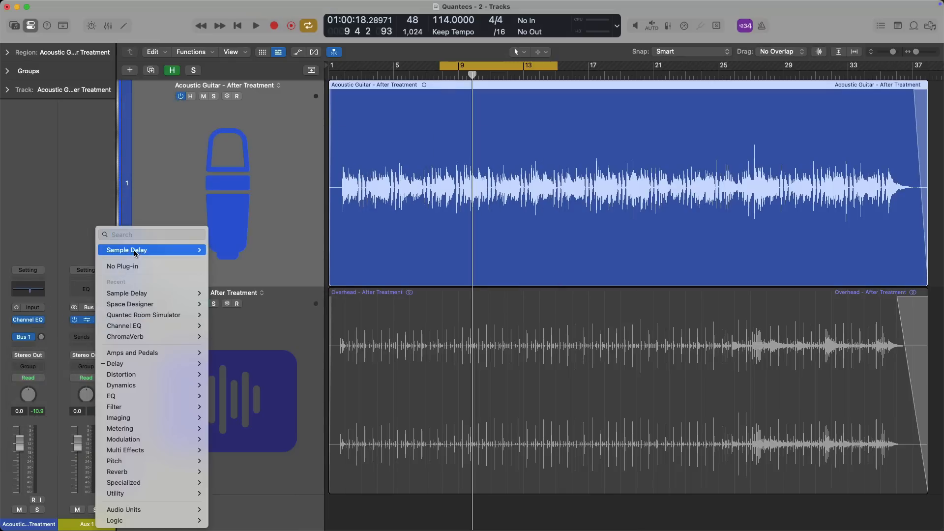
{"action": "mouse_move", "coordinate": [135, 252]}
{"action": "left_click", "coordinate": [229, 260]}
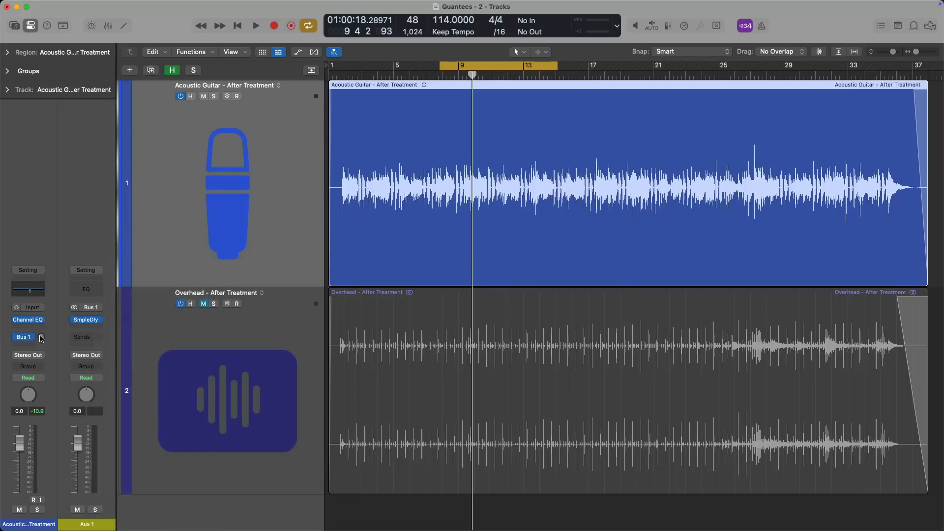
Raise the guitar's Bus 1 send to its default level and audition Aux 1 muted and unmuted, lowering its fader to -2.8 dB
{"action": "left_click", "coordinate": [42, 338], "text": "alt"}
{"action": "key", "text": "space"}
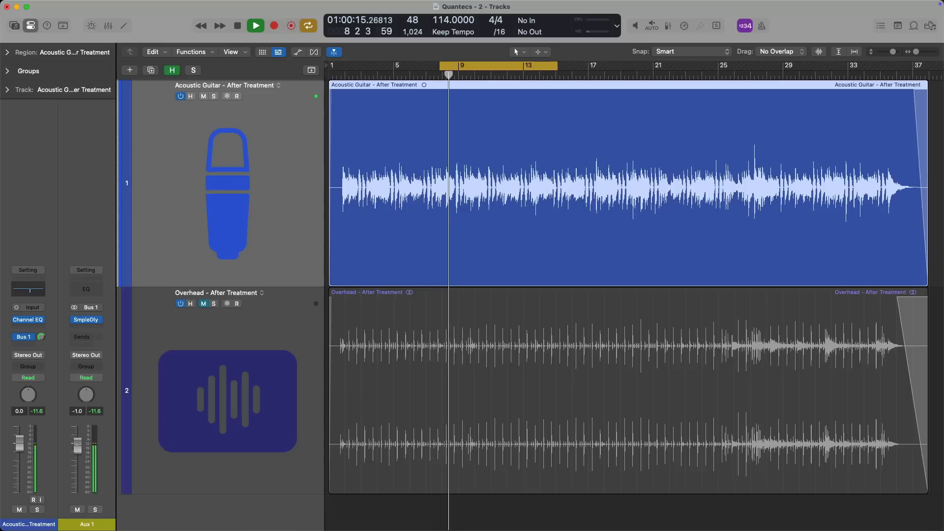
{"action": "left_click", "coordinate": [77, 510]}
{"action": "left_click", "coordinate": [77, 510]}
{"action": "key", "text": "space"}
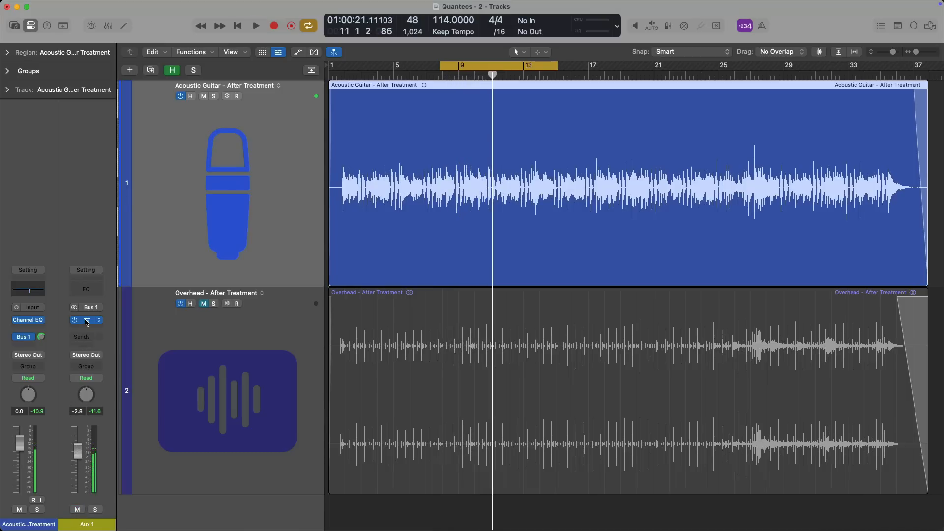
Set Aux 1's Sample Delay to 24.2 ms left and 32.5 ms right, audition it, and close the plug-in window
{"action": "left_click", "coordinate": [86, 320]}
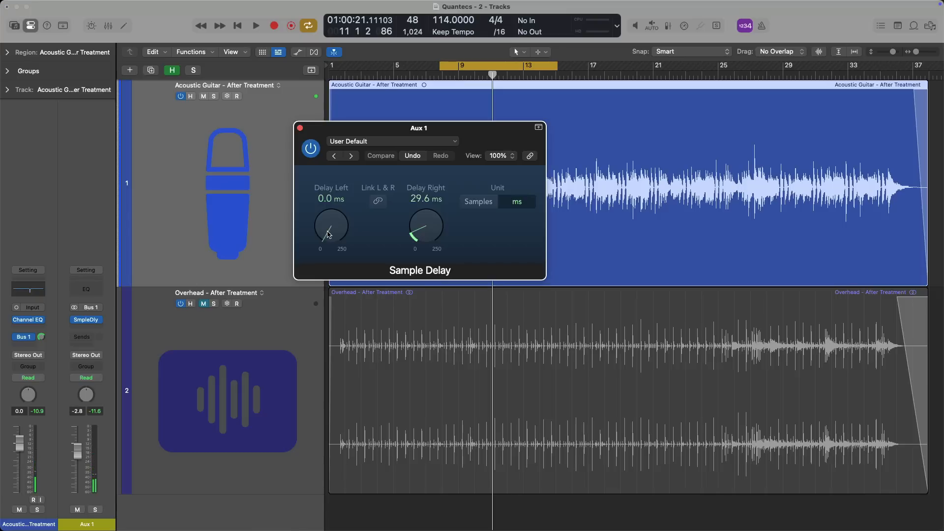
{"action": "left_click_drag", "start_coordinate": [328, 235], "coordinate": [330, 219]}
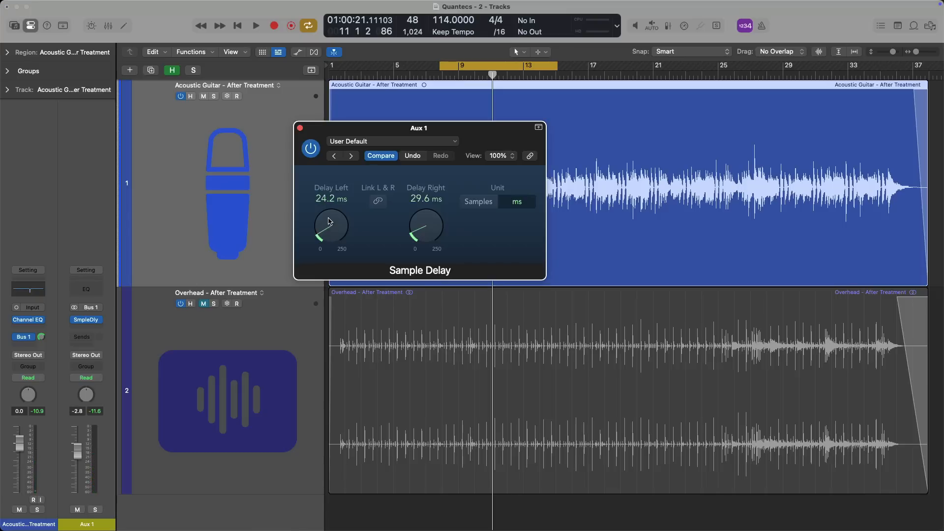
{"action": "left_click_drag", "start_coordinate": [437, 229], "coordinate": [437, 226]}
{"action": "key", "text": "space"}
{"action": "key", "text": "space"}
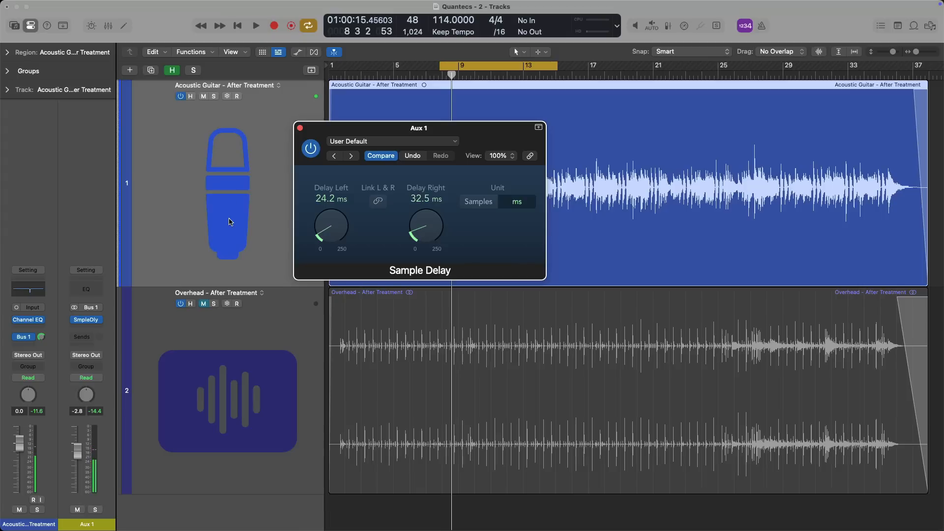
{"action": "left_click", "coordinate": [301, 129]}
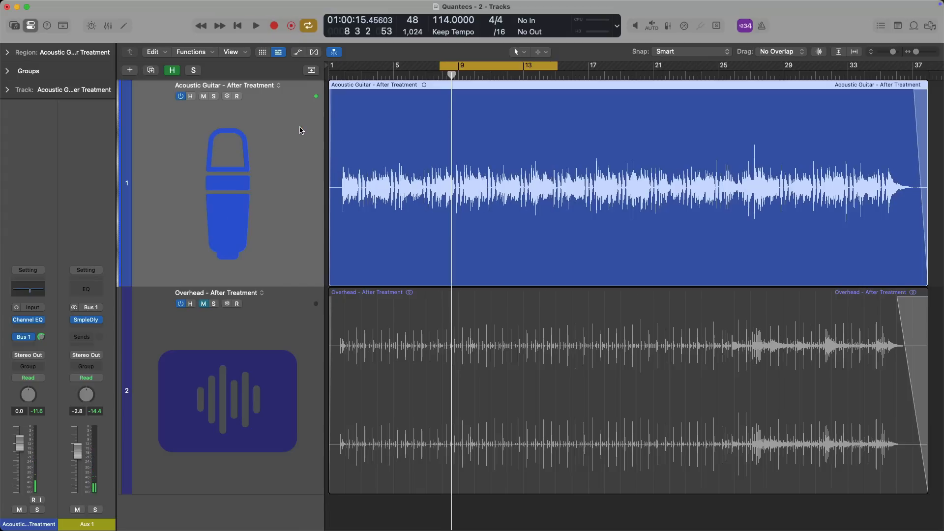
Insert a Quantec Room Simulator on the acoustic guitar track and switch it to the Quantec YardStick model
{"action": "left_click", "coordinate": [27, 328]}
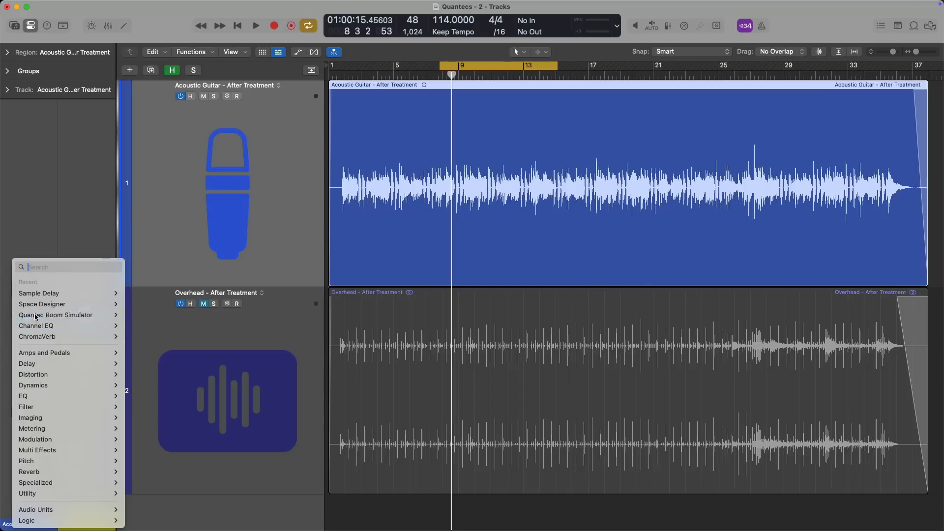
{"action": "left_click", "coordinate": [31, 315]}
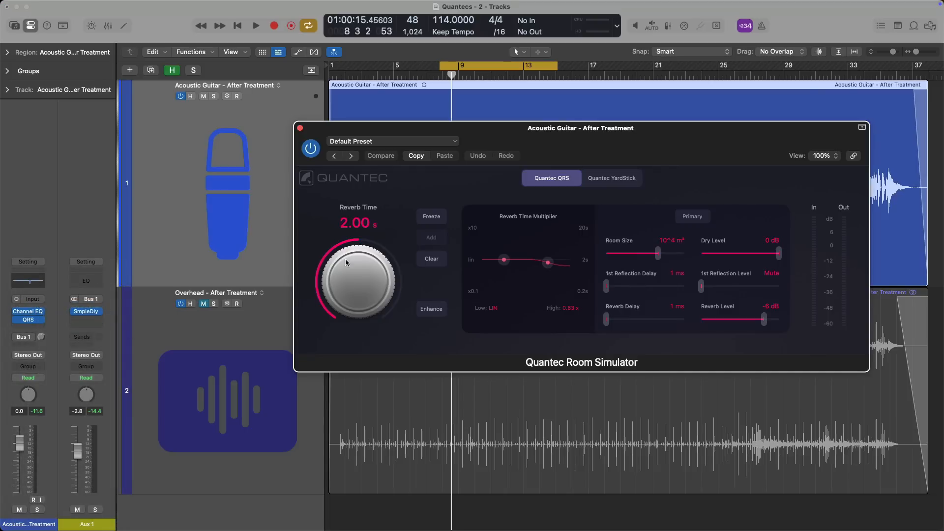
{"action": "left_click", "coordinate": [603, 181]}
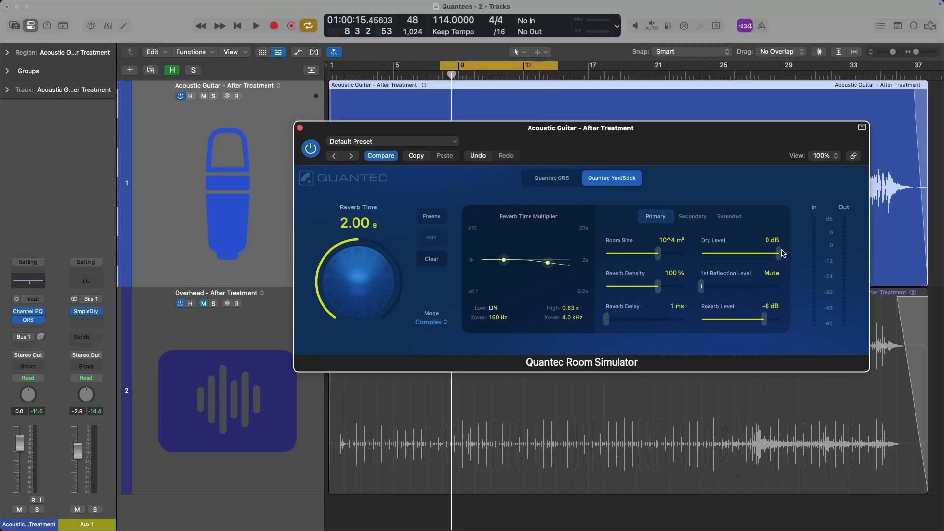
Mute the YardStick's Dry Level and Reverb Level and raise the 1st Reflection Level to 0 dB
{"action": "left_click_drag", "start_coordinate": [778, 254], "coordinate": [701, 253]}
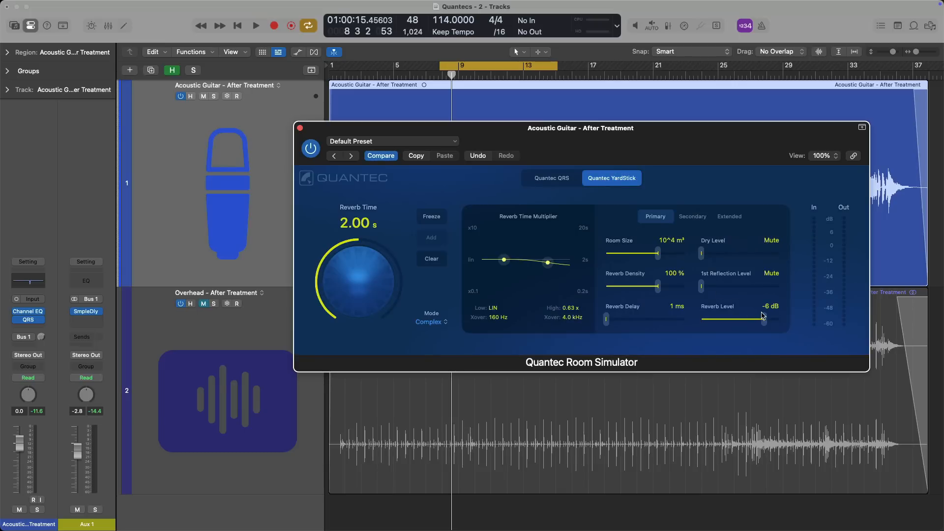
{"action": "left_click_drag", "start_coordinate": [764, 319], "coordinate": [699, 324]}
{"action": "left_click_drag", "start_coordinate": [702, 288], "coordinate": [783, 285]}
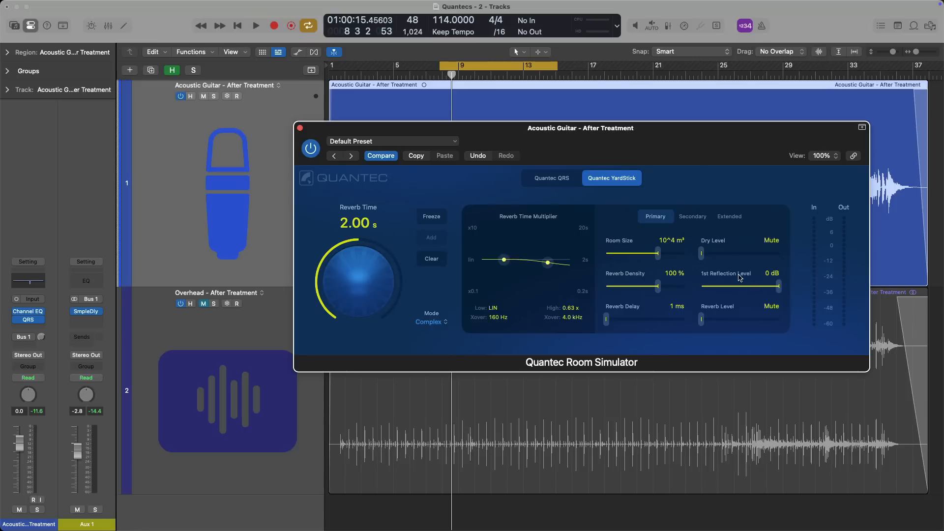
Show the YardStick's secondary settings and change the Quantec Room Simulator on the guitar to the Mono->Stereo format
{"action": "left_click", "coordinate": [704, 219]}
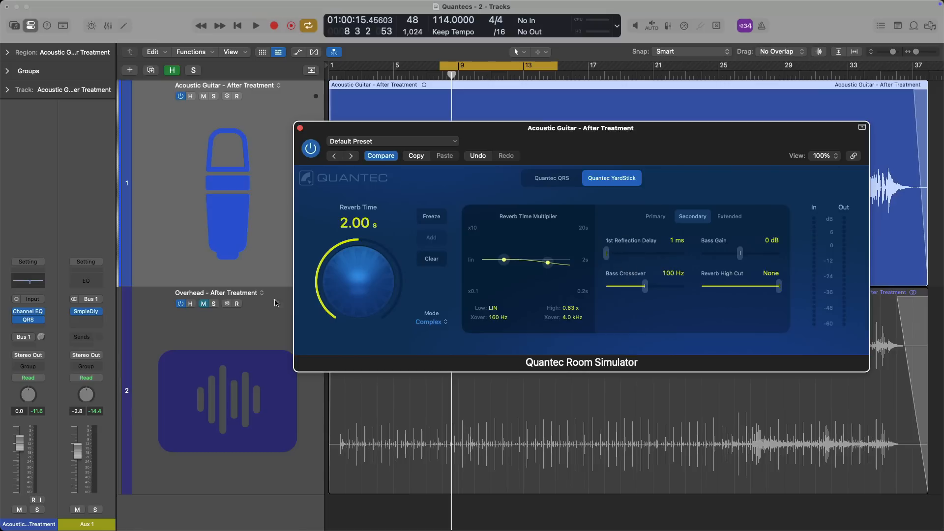
{"action": "left_click", "coordinate": [43, 320]}
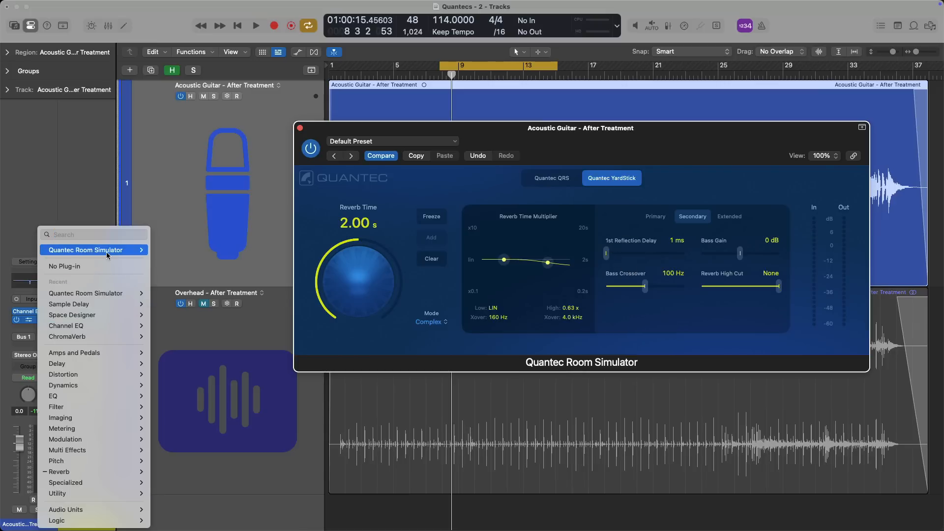
{"action": "mouse_move", "coordinate": [107, 251]}
{"action": "left_click", "coordinate": [164, 260]}
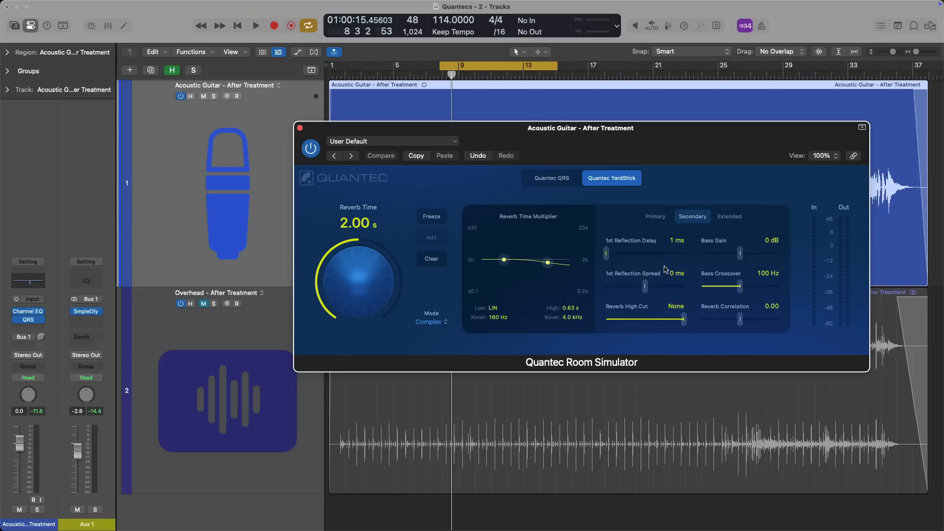
Audition the guitar's first reflection alone, return to the YardStick's primary settings, and stop playback
{"action": "key", "text": "space"}
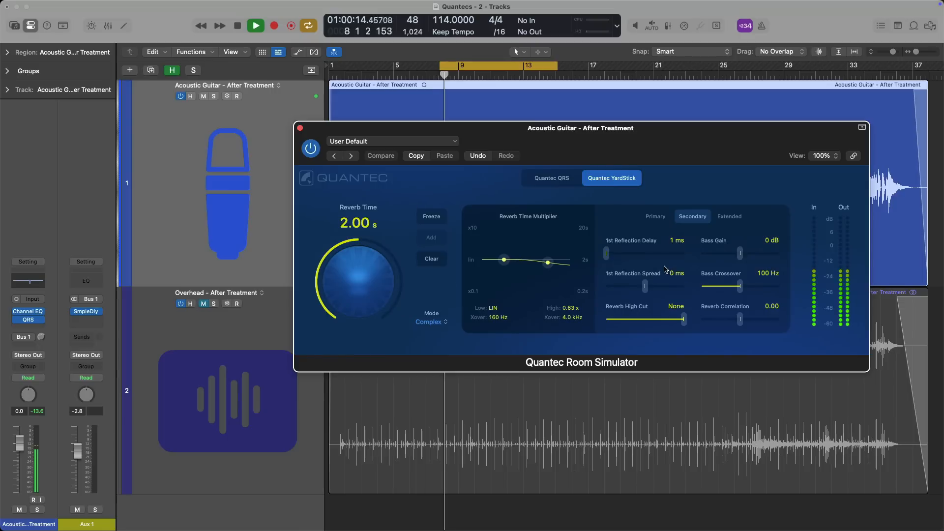
{"action": "left_click", "coordinate": [655, 217]}
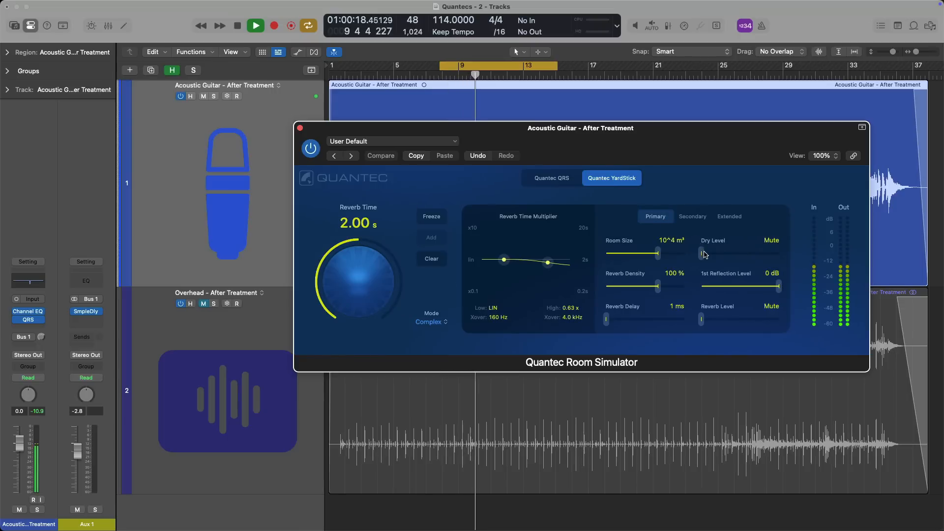
{"action": "key", "text": "space"}
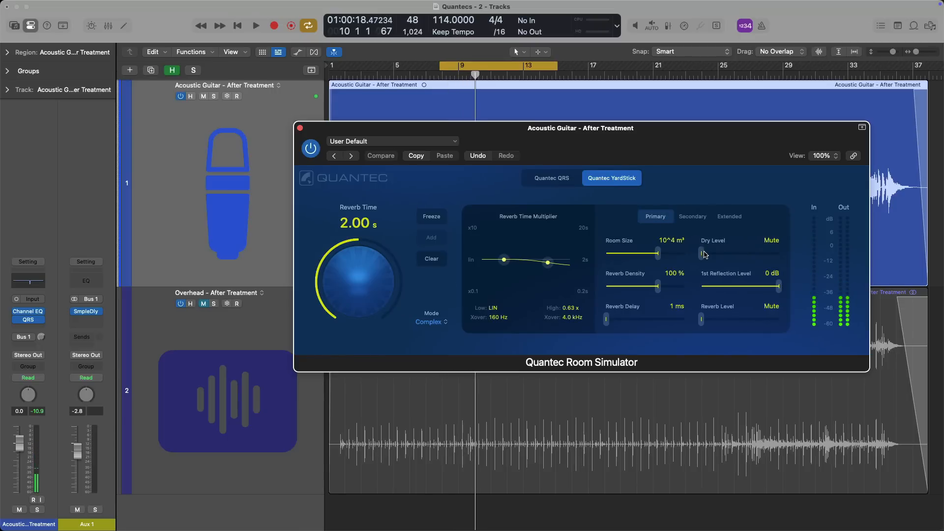
Audition the dry signal alone at 0 dB with the first reflection muted, then both together with 1st Reflection Level at 0 dB
{"action": "left_click_drag", "start_coordinate": [704, 255], "coordinate": [699, 287]}
{"action": "key", "text": "space"}
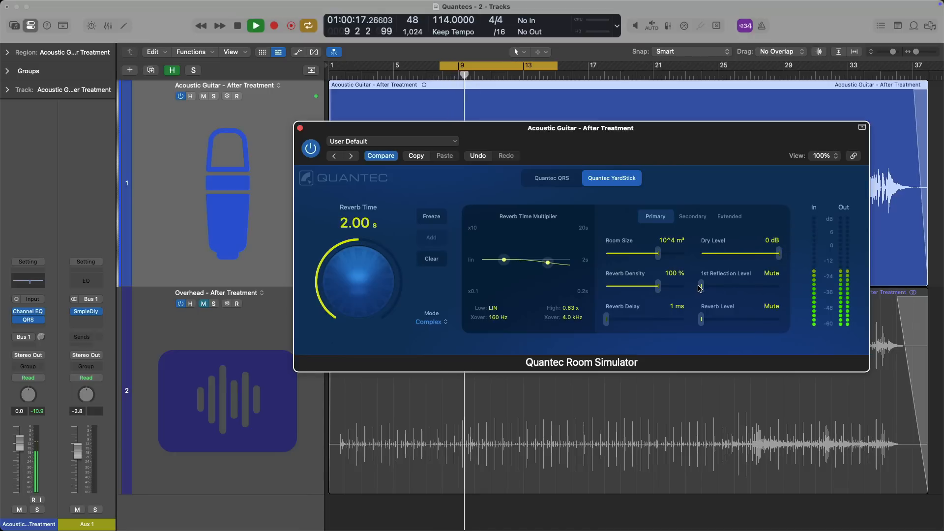
{"action": "key", "text": "space"}
{"action": "left_click_drag", "start_coordinate": [700, 288], "coordinate": [781, 286]}
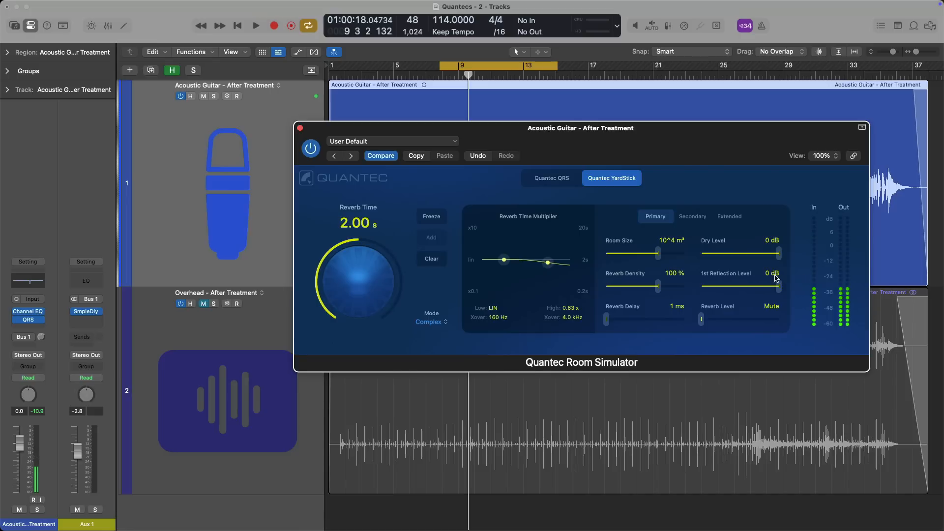
{"action": "key", "text": "space"}
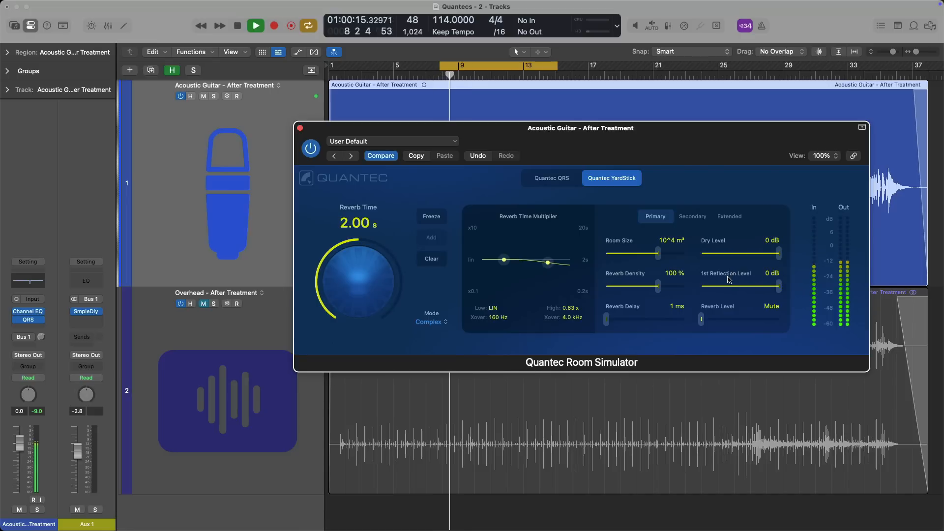
Stop playback, view the YardStick's secondary settings, and return to the primary settings with the Dry Level muted
{"action": "left_click", "coordinate": [693, 217]}
{"action": "key", "text": "space"}
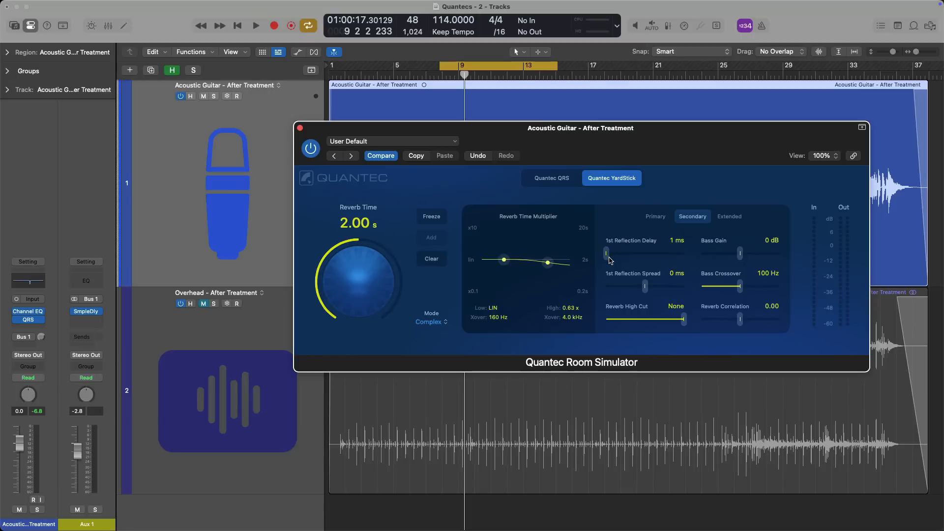
{"action": "left_click", "coordinate": [668, 218]}
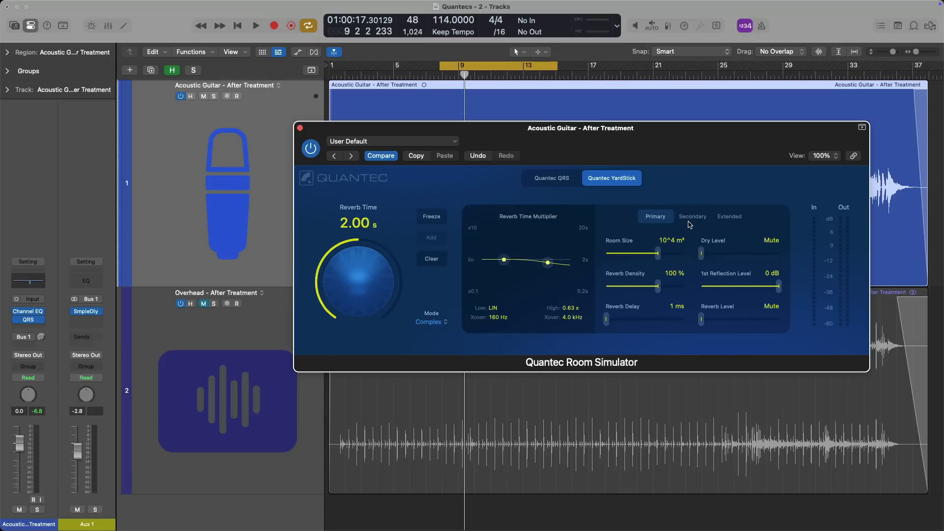
Show the YardStick's secondary settings, try a 1st Reflection Spread of -21 ms, reset it, and audition a spread of 28 ms during playback
{"action": "left_click", "coordinate": [690, 220]}
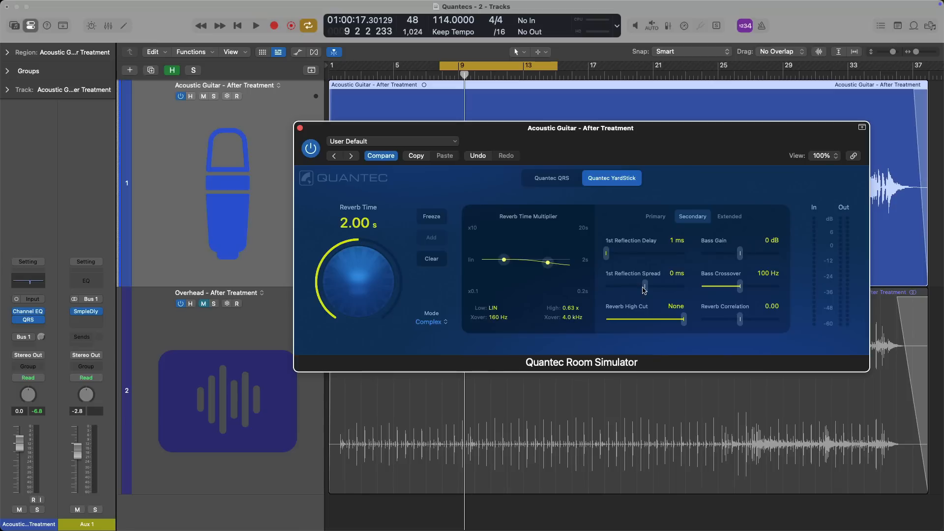
{"action": "mouse_move", "coordinate": [644, 291]}
{"action": "left_mouse_down"}
{"action": "mouse_move", "coordinate": [661, 285]}
{"action": "mouse_move", "coordinate": [628, 290]}
{"action": "left_mouse_up"}
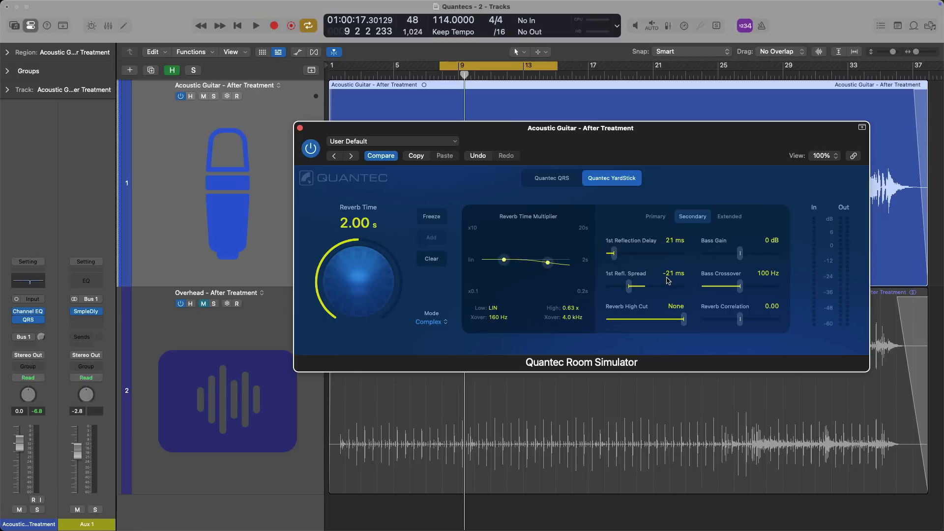
{"action": "left_click_drag", "start_coordinate": [613, 252], "coordinate": [606, 253]}
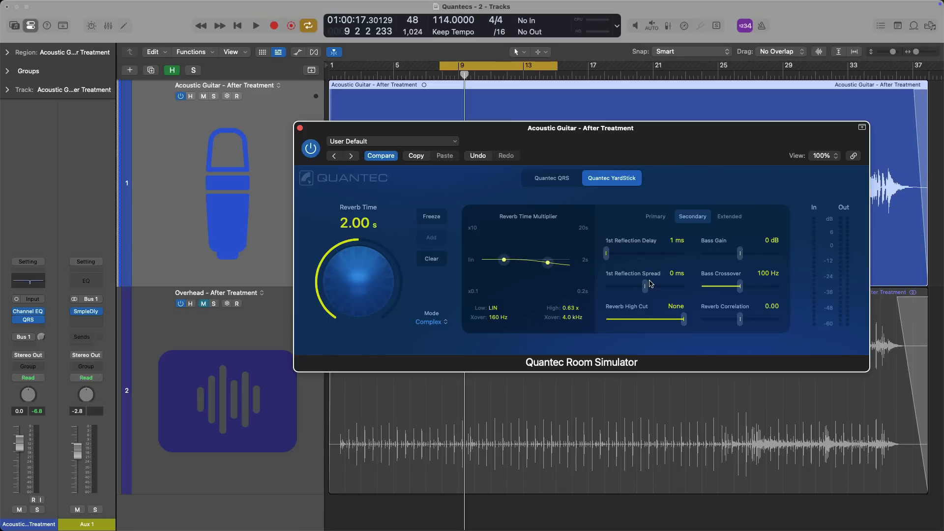
{"action": "key", "text": "space"}
{"action": "left_click_drag", "start_coordinate": [649, 285], "coordinate": [656, 288]}
{"action": "left_click_drag", "start_coordinate": [657, 287], "coordinate": [667, 287]}
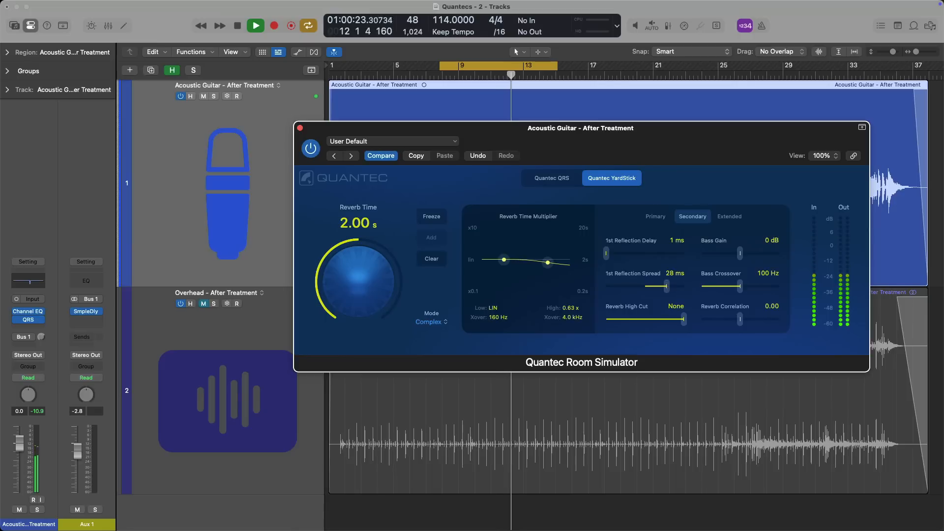
{"action": "key", "text": "space"}
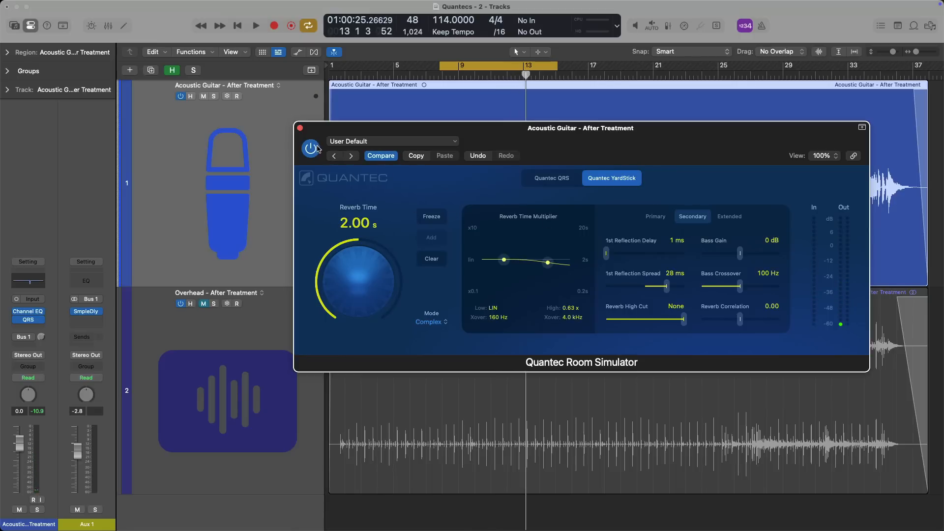
Compare the guitar with the Quantec Room Simulator bypassed and re-enabled during playback, and stop playback
{"action": "left_click", "coordinate": [317, 148]}
{"action": "key", "text": "space"}
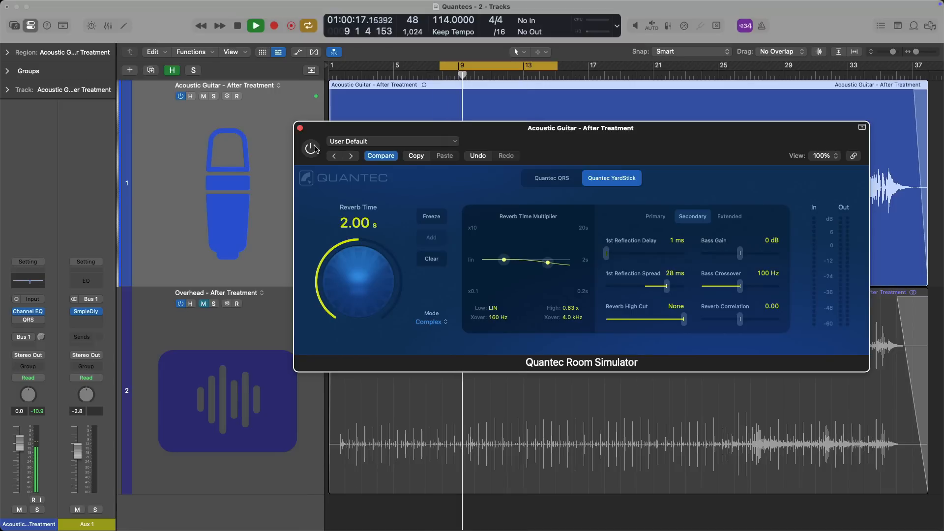
{"action": "left_click", "coordinate": [317, 148]}
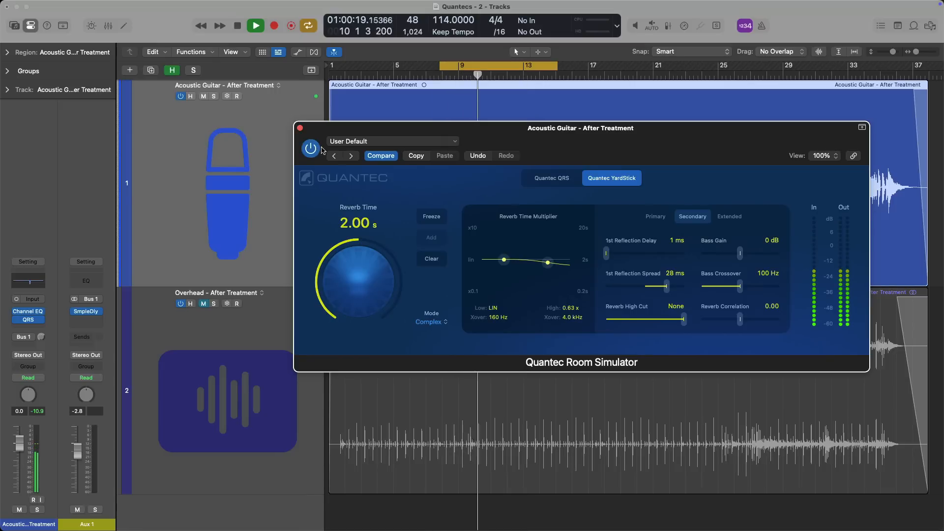
{"action": "key", "text": "space"}
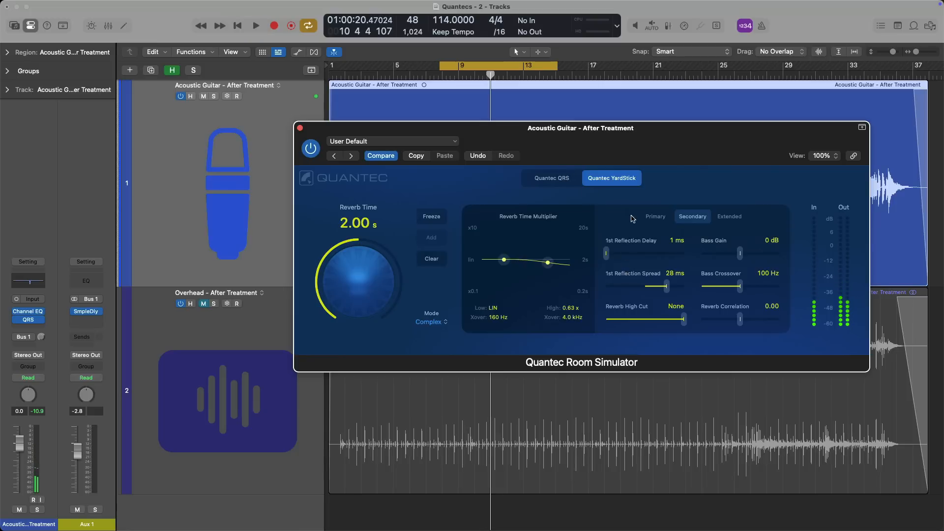
In the primary settings, raise the Dry Level to 0 dB and lower the 1st Reflection Level to -2 dB while auditioning the guitar
{"action": "left_click", "coordinate": [650, 217]}
{"action": "left_click_drag", "start_coordinate": [702, 251], "coordinate": [793, 249]}
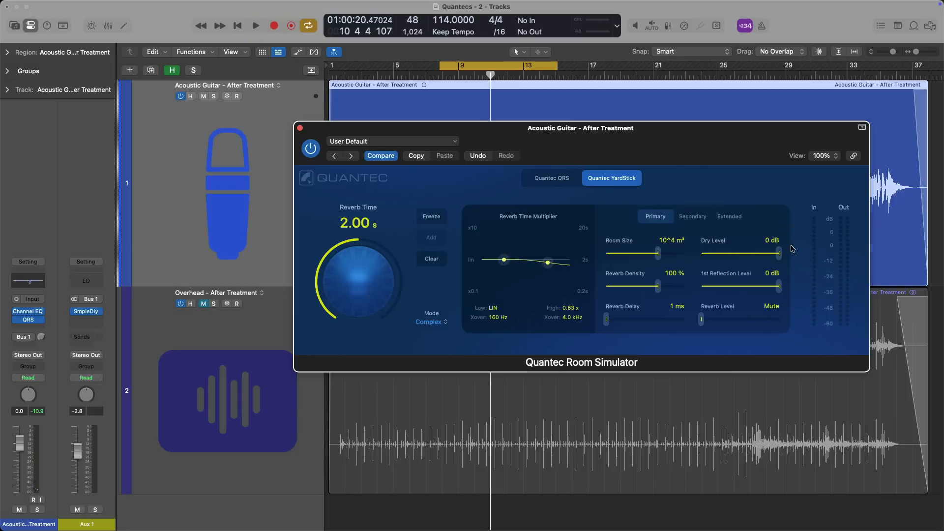
{"action": "key", "text": "space"}
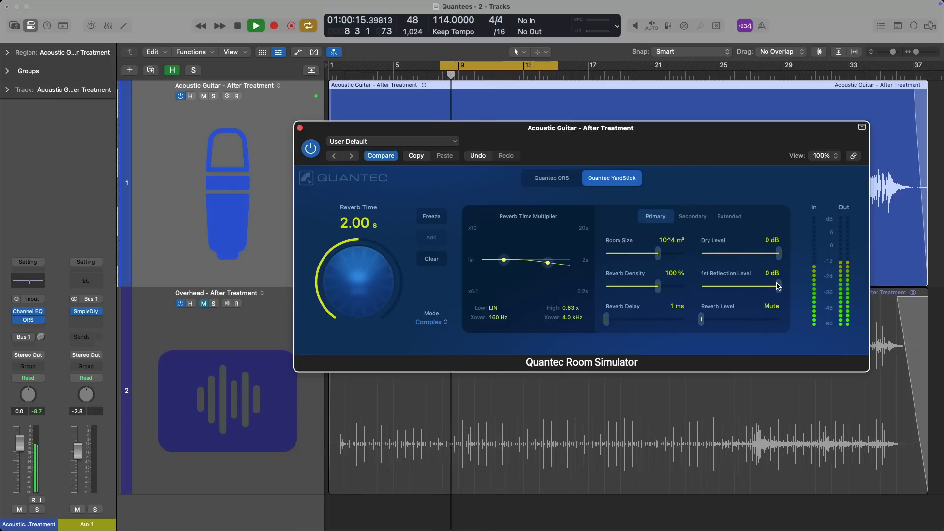
{"action": "left_click_drag", "start_coordinate": [779, 286], "coordinate": [774, 287]}
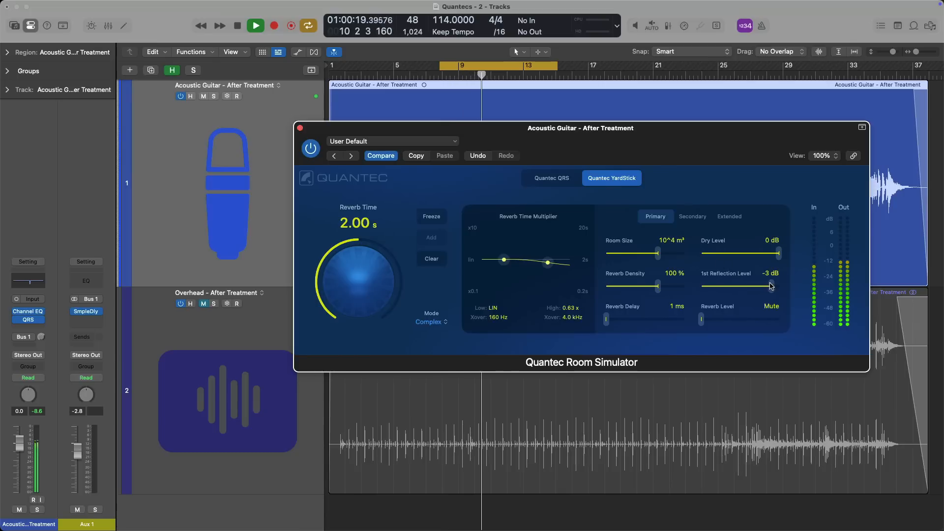
{"action": "key", "text": "space"}
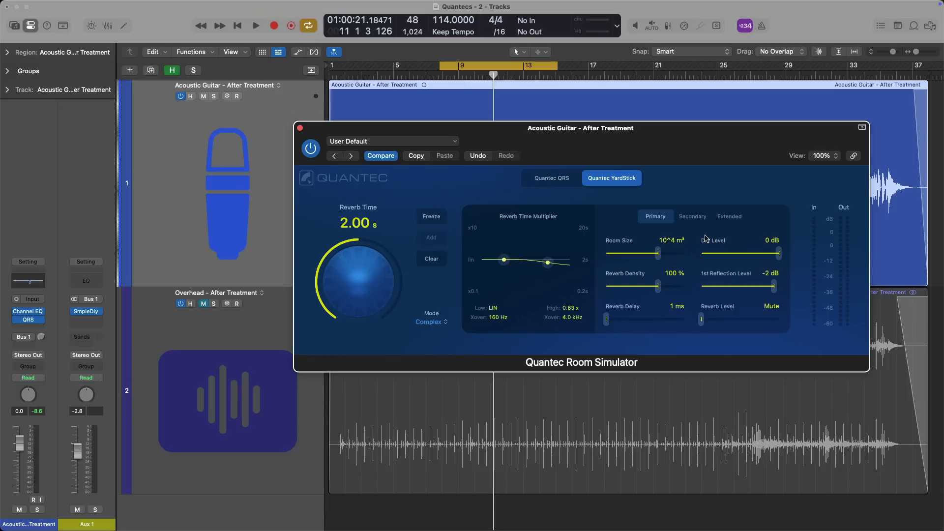
Set the 1st Reflection Delay to 30 ms during playback, return to the primary settings, and stop playback
{"action": "left_click", "coordinate": [696, 218]}
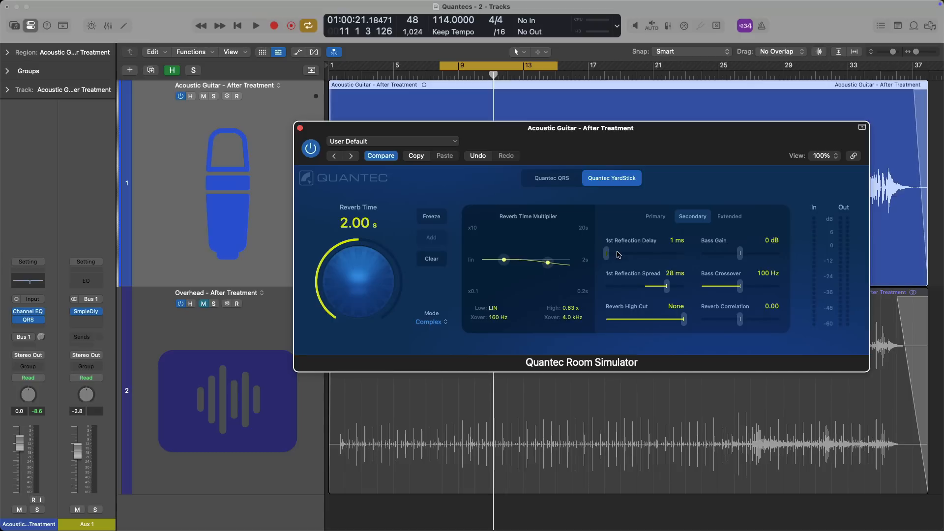
{"action": "key", "text": "space"}
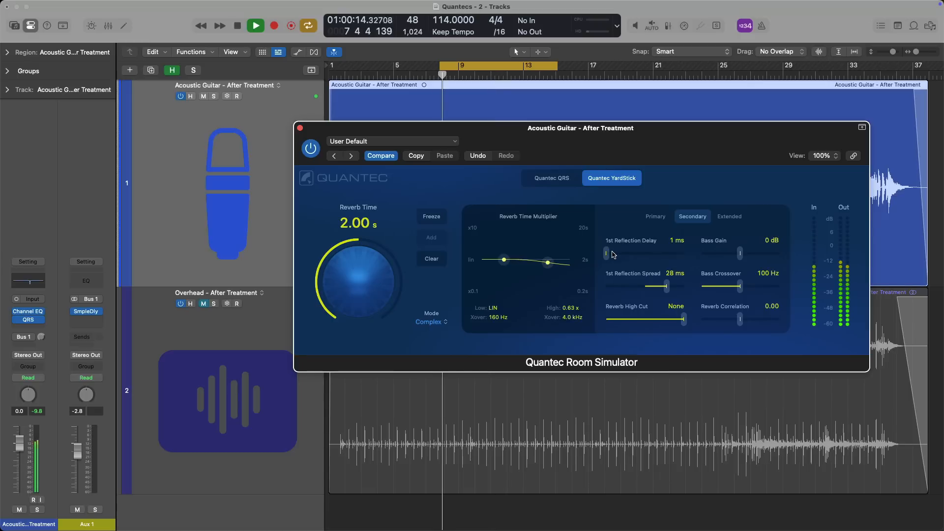
{"action": "left_click_drag", "start_coordinate": [608, 254], "coordinate": [621, 254]}
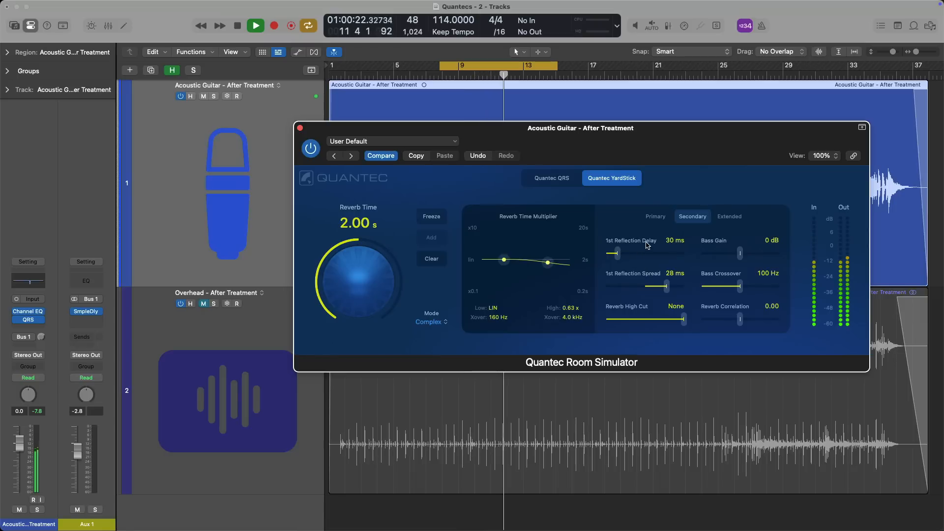
{"action": "left_click", "coordinate": [661, 217]}
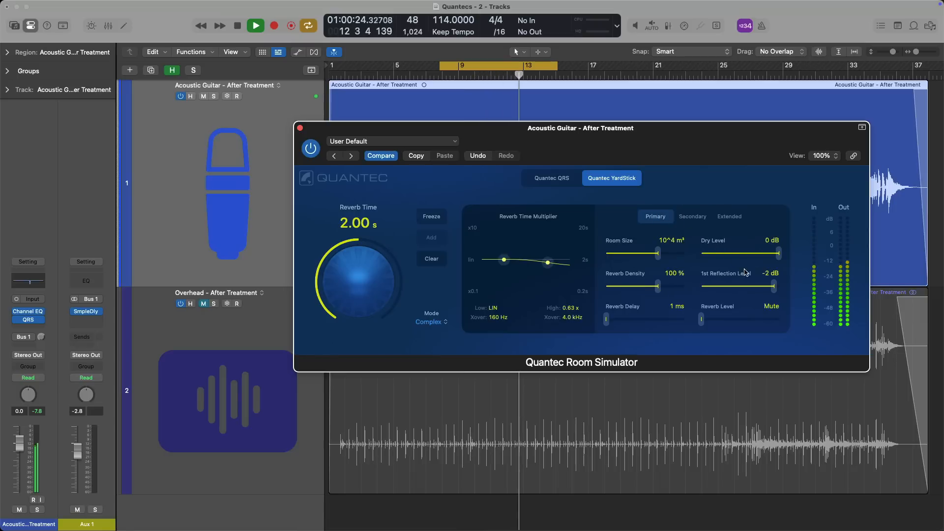
{"action": "key", "text": "space"}
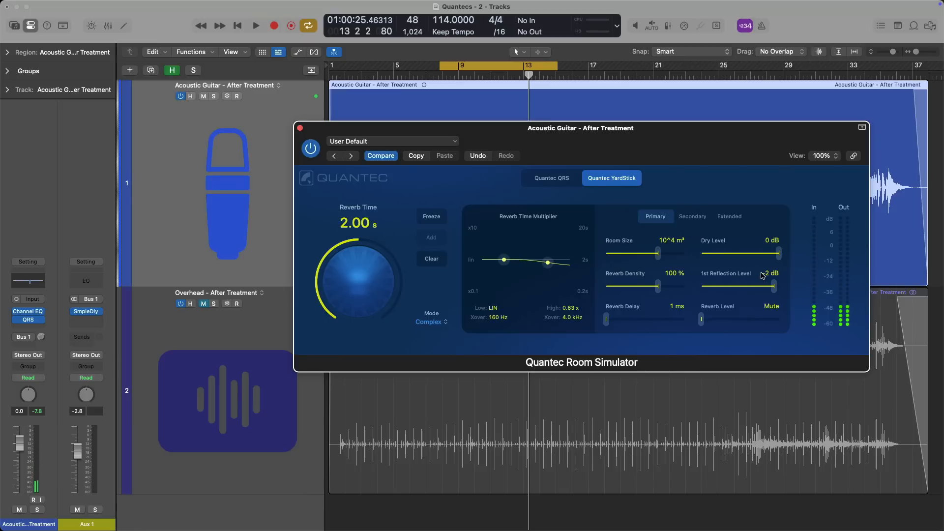
Lower the 1st Reflection Level to -8 dB and compare the guitar with the plug-in bypassed and active during playback
{"action": "left_click_drag", "start_coordinate": [773, 283], "coordinate": [756, 284]}
{"action": "key", "text": "space"}
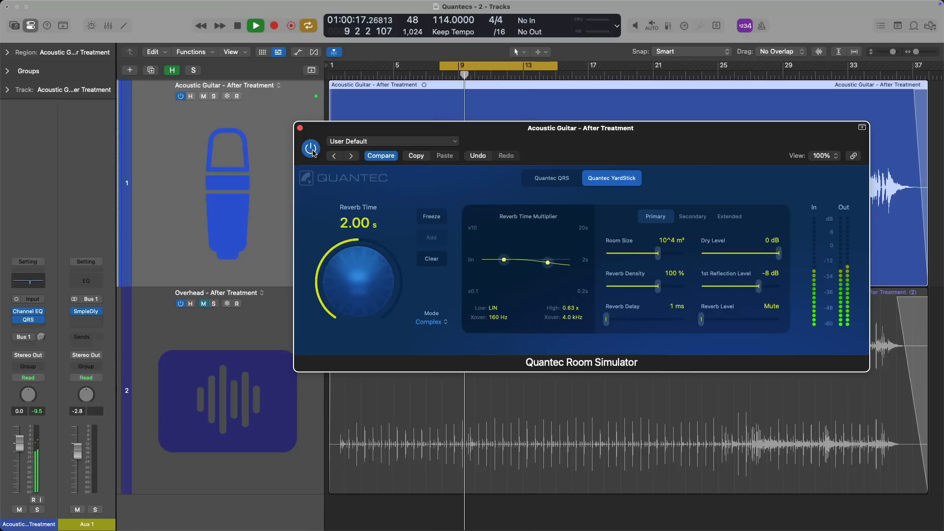
{"action": "left_click", "coordinate": [311, 149]}
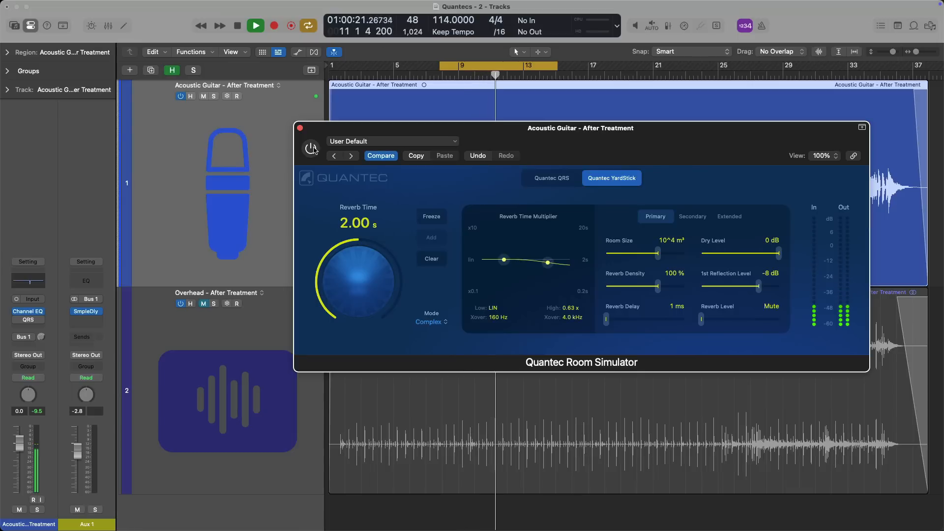
{"action": "left_click", "coordinate": [312, 148]}
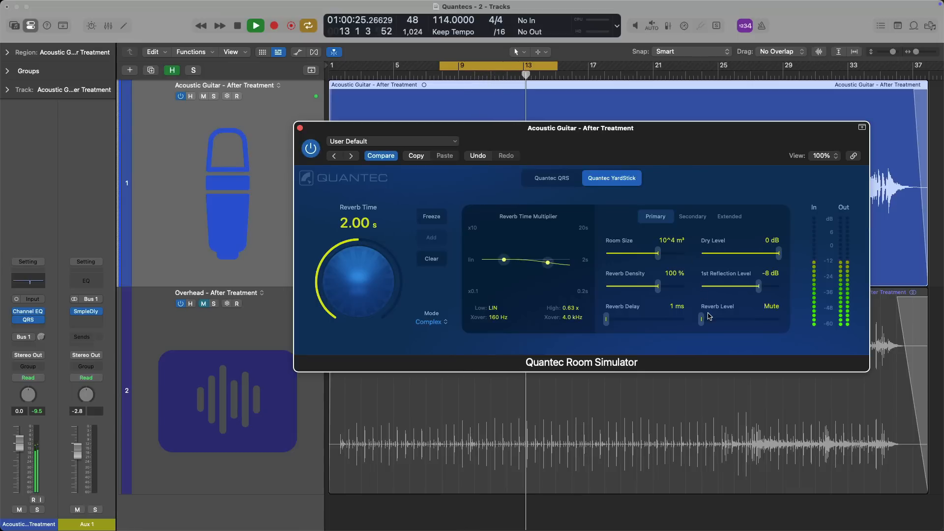
{"action": "key", "text": "space"}
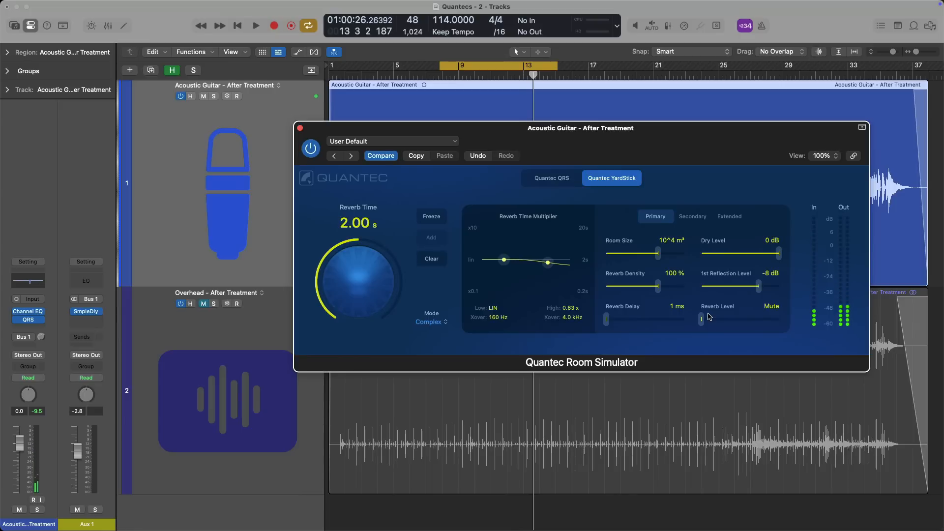
Set the Reverb Level to -8 dB and audition Room Sizes of 10^3 m³ and 10^2 m³, leaving the smaller one
{"action": "left_click_drag", "start_coordinate": [704, 320], "coordinate": [759, 320]}
{"action": "key", "text": "space"}
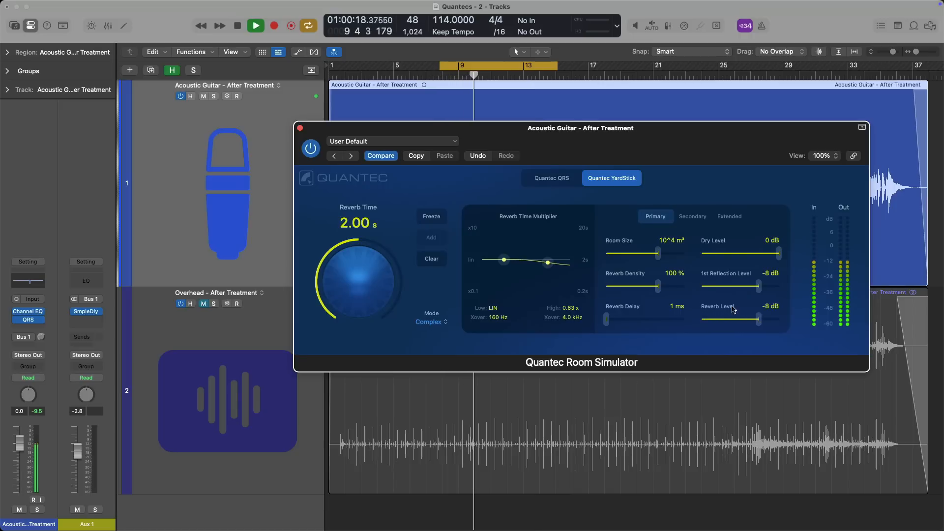
{"action": "left_click_drag", "start_coordinate": [659, 254], "coordinate": [645, 254]}
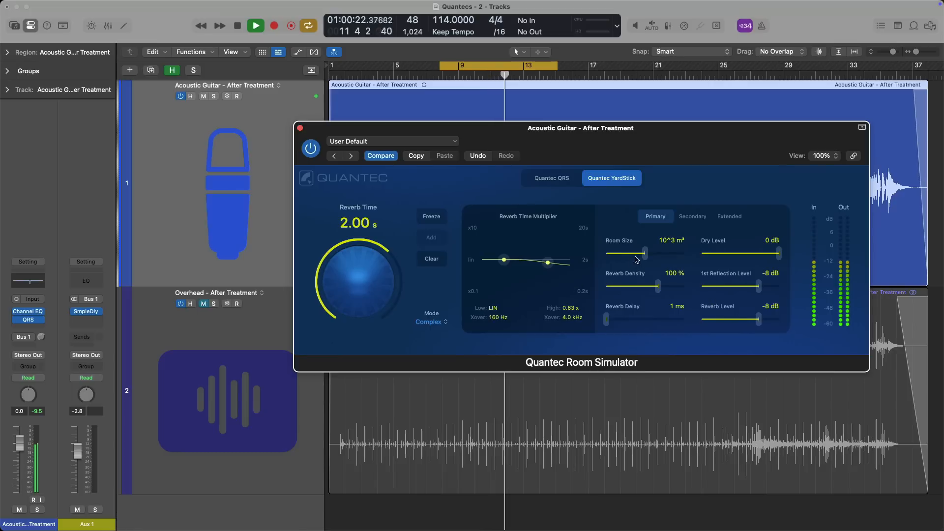
{"action": "left_click_drag", "start_coordinate": [645, 254], "coordinate": [634, 253]}
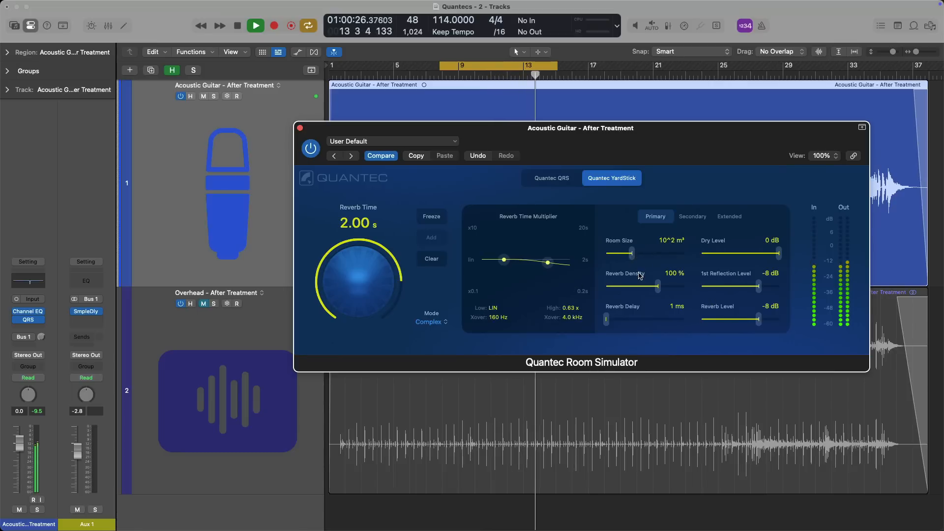
{"action": "key", "text": "space"}
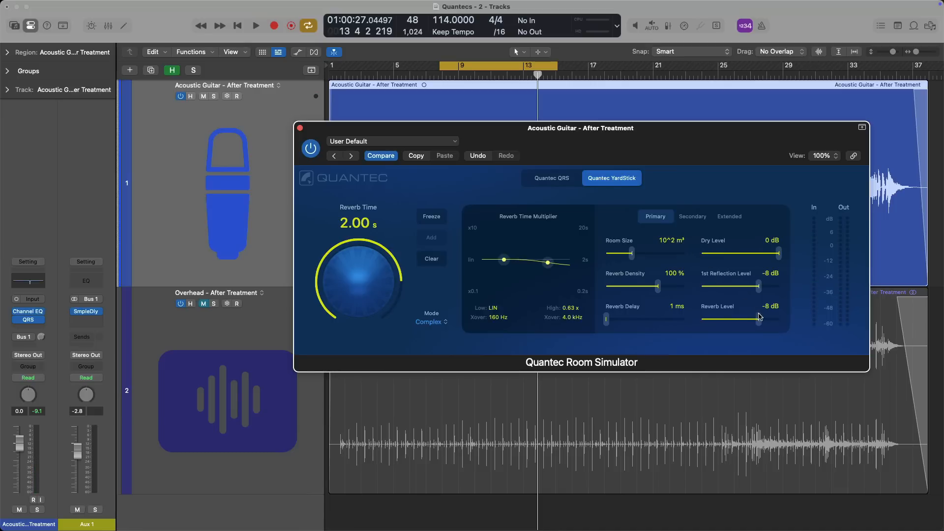
View the Quantec QRS settings, return to the YardStick, and isolate the reverb at 0 dB with the Dry and 1st Reflection Levels muted
{"action": "left_click_drag", "start_coordinate": [758, 318], "coordinate": [683, 318]}
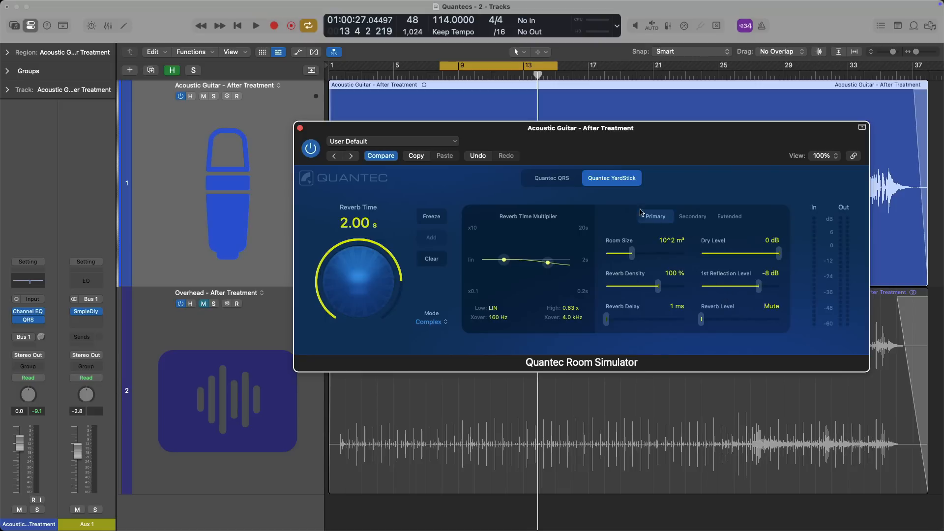
{"action": "left_click", "coordinate": [557, 185]}
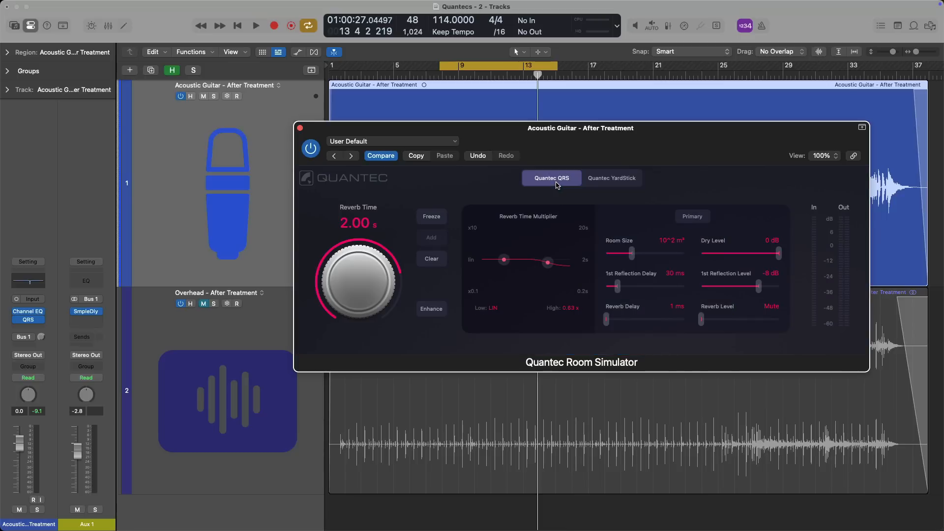
{"action": "left_click", "coordinate": [597, 180]}
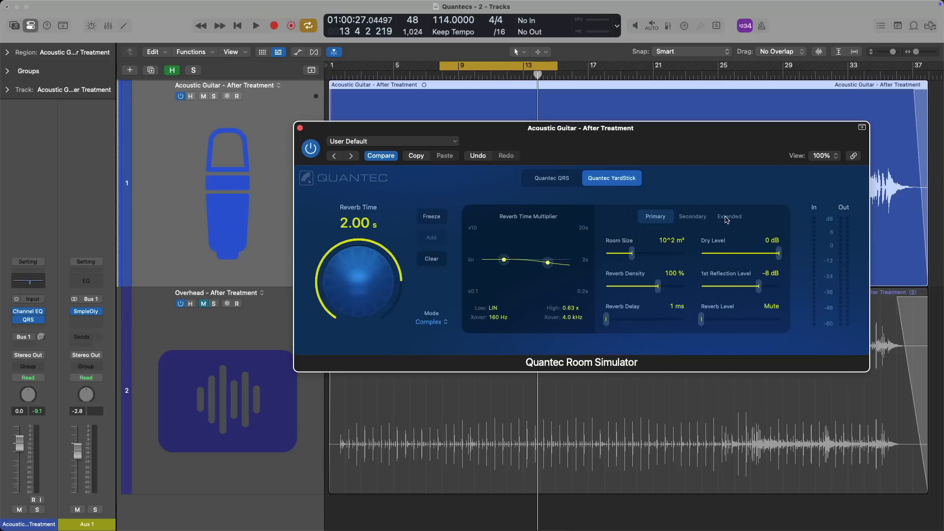
{"action": "left_click_drag", "start_coordinate": [775, 253], "coordinate": [701, 253]}
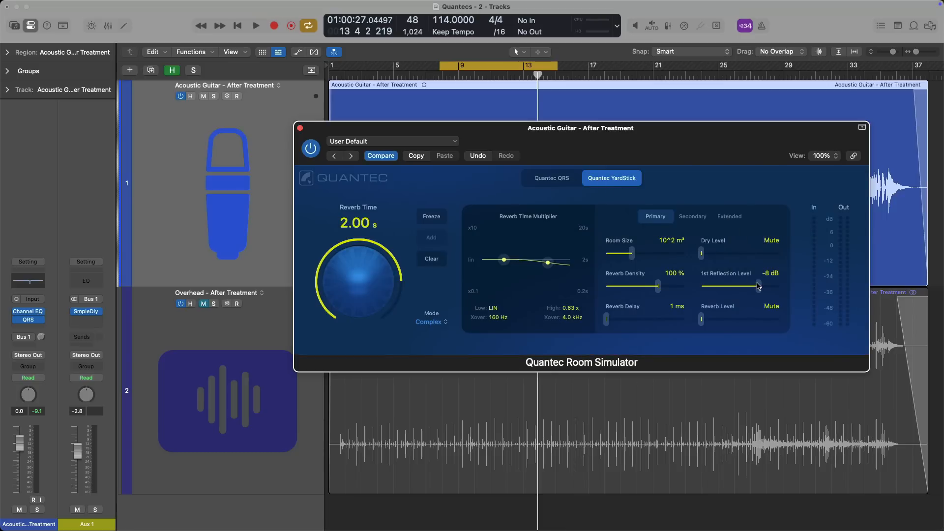
{"action": "left_click_drag", "start_coordinate": [758, 287], "coordinate": [782, 326]}
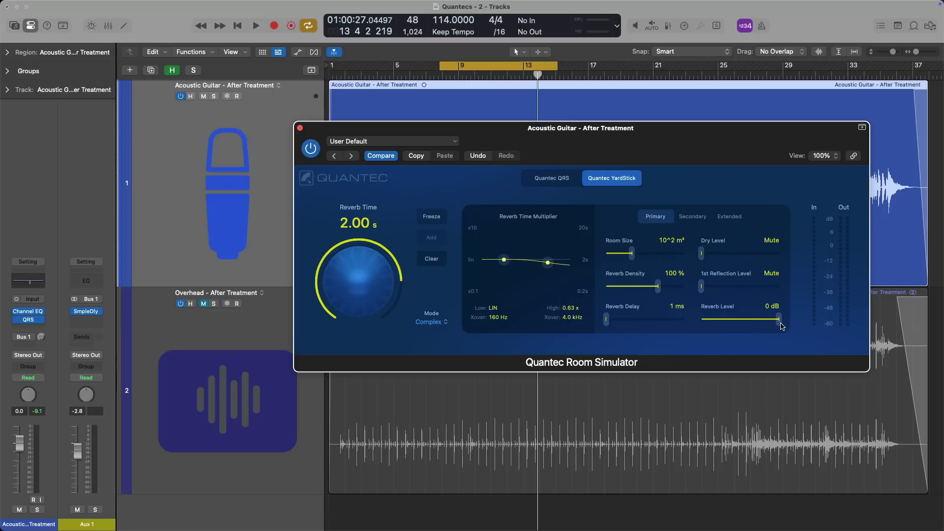
Show the extended settings and Quick Help, set the R Correlation Pattern to 7, and start playback to audition the reverb
{"action": "left_click", "coordinate": [726, 217]}
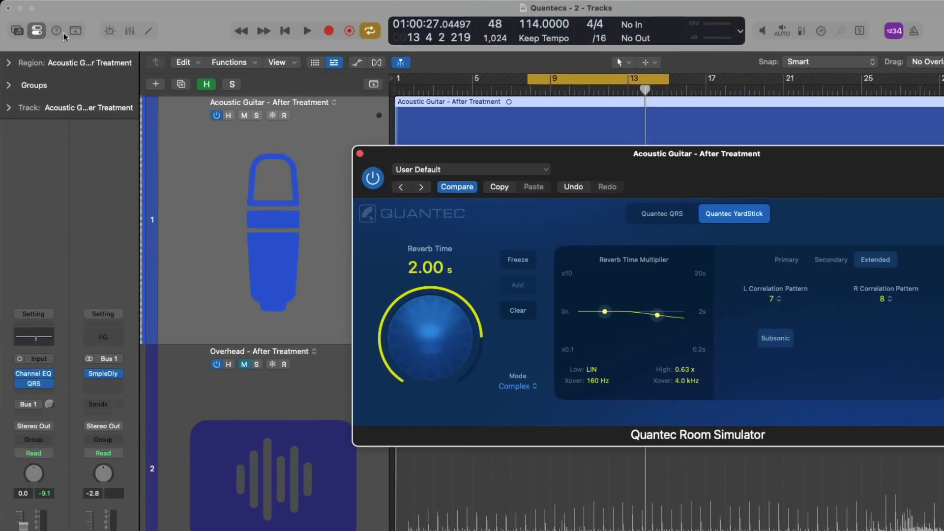
{"action": "left_click", "coordinate": [60, 32]}
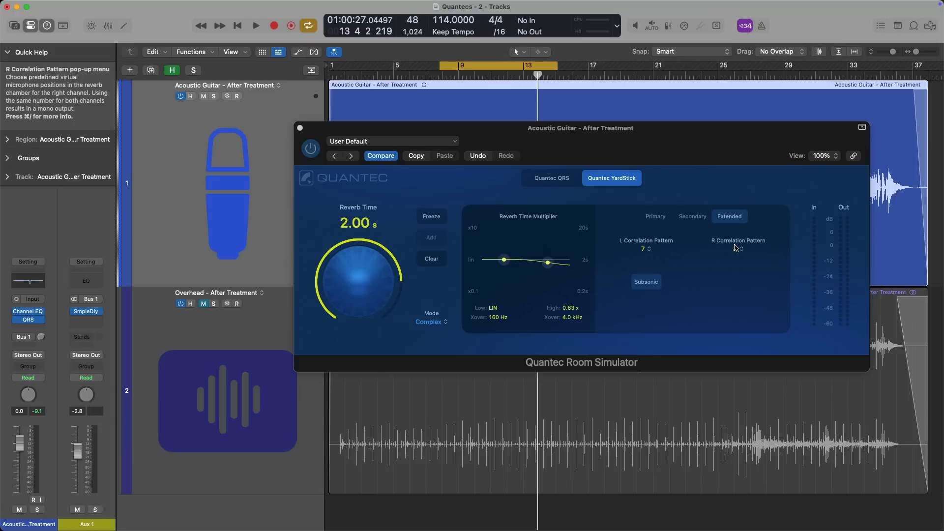
{"action": "left_click", "coordinate": [736, 248]}
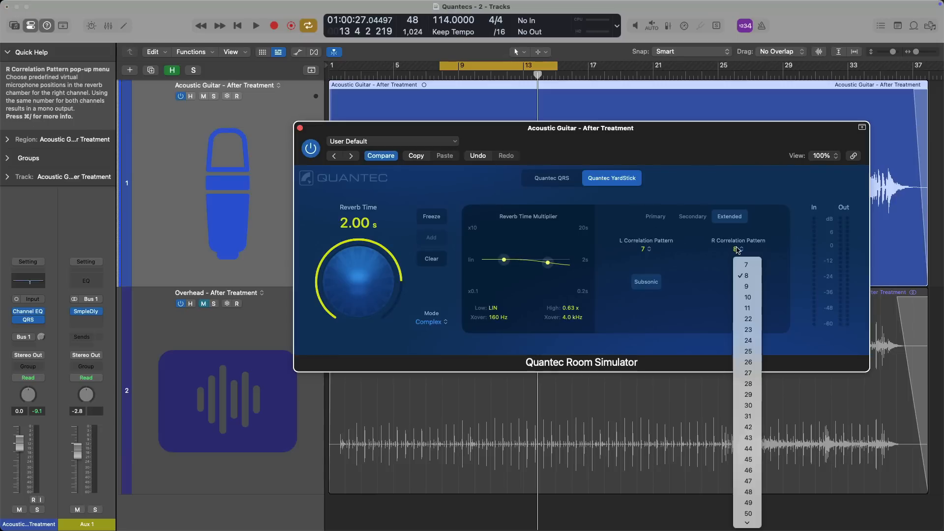
{"action": "left_click", "coordinate": [737, 261]}
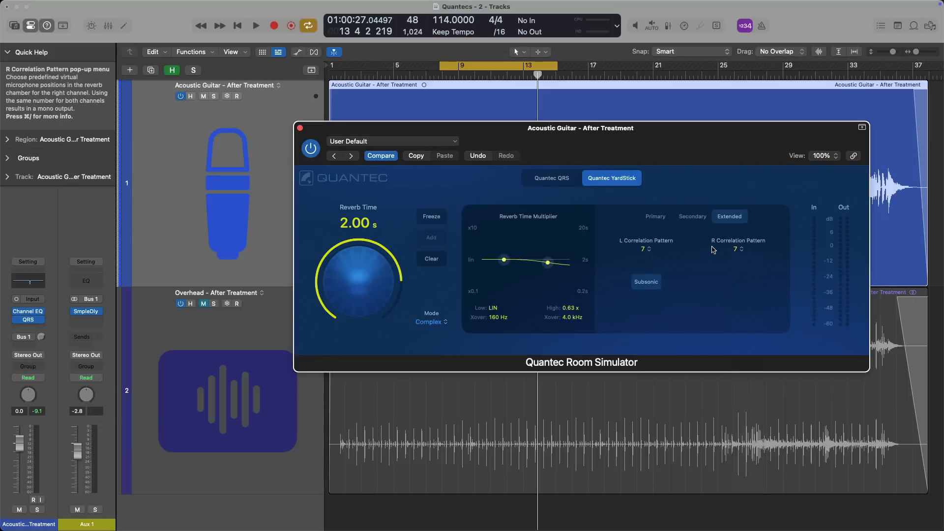
{"action": "key", "text": "space"}
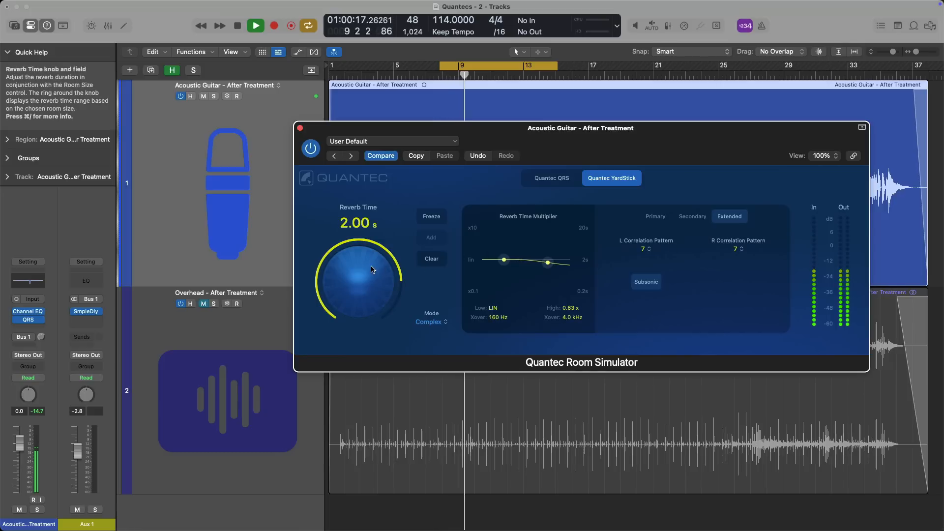
Shorten the Reverb Time to 400 ms and audition the guitar with the R Correlation Pattern set to 22
{"action": "left_click_drag", "start_coordinate": [372, 269], "coordinate": [368, 323]}
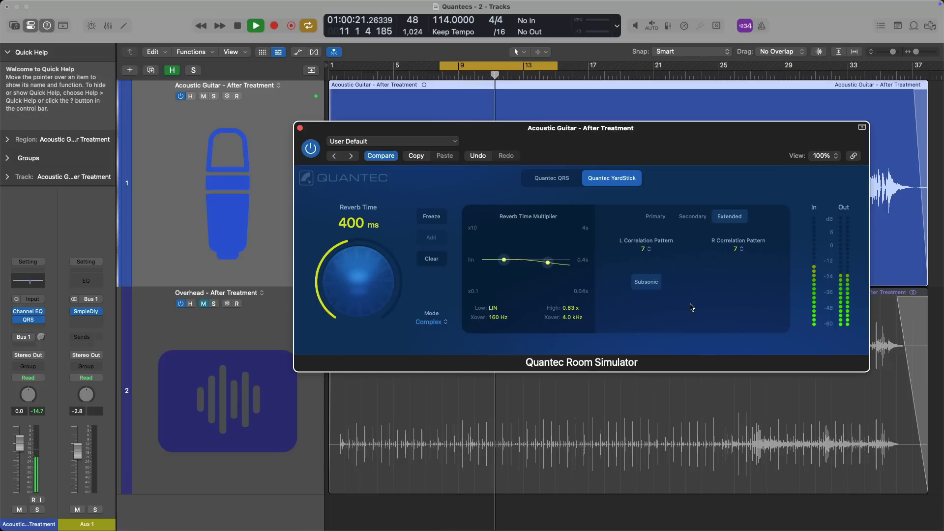
{"action": "key", "text": "space"}
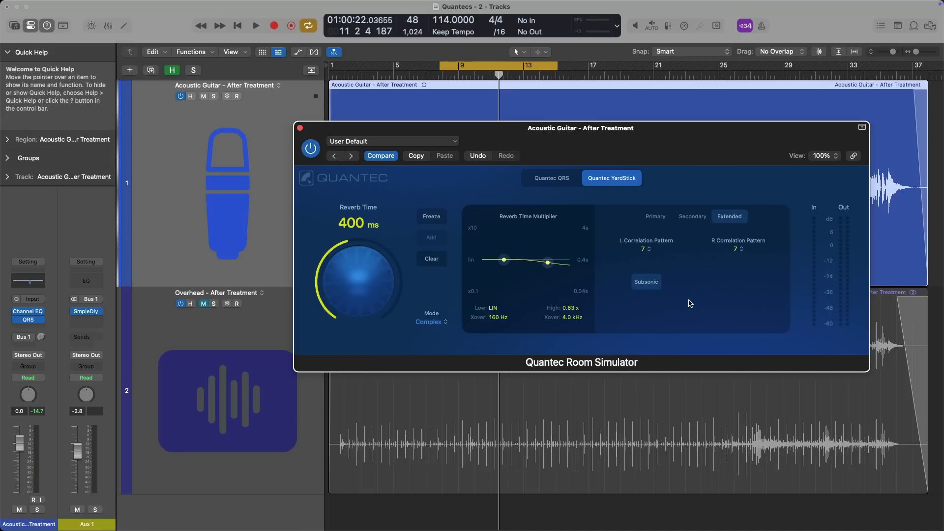
{"action": "left_click", "coordinate": [737, 248]}
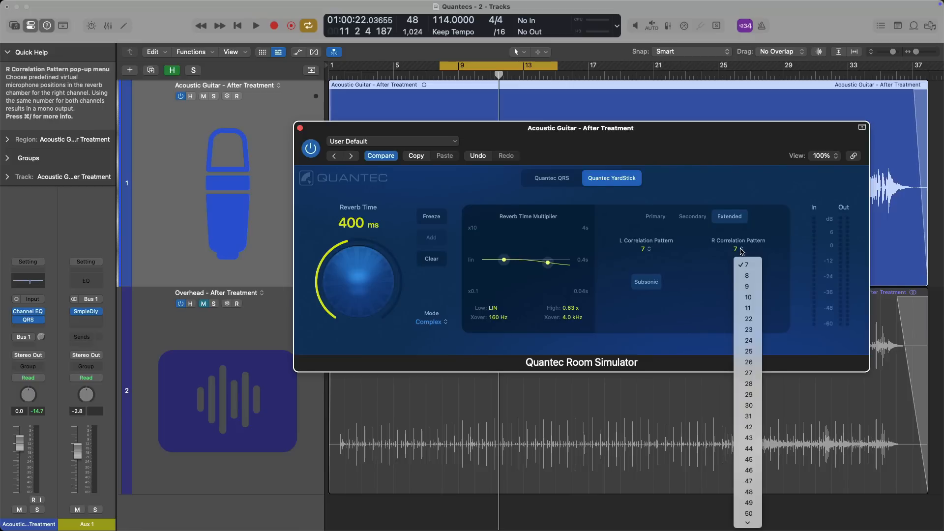
{"action": "left_click", "coordinate": [750, 319]}
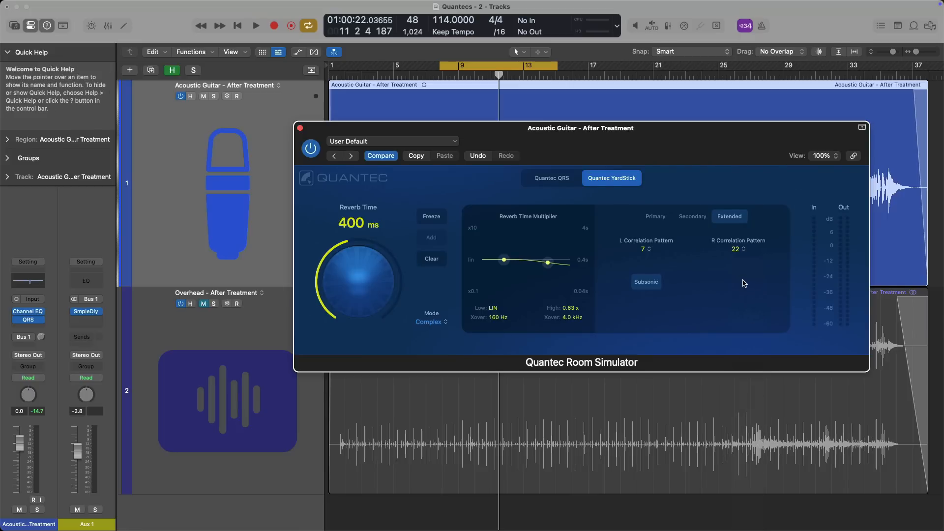
{"action": "key", "text": "space"}
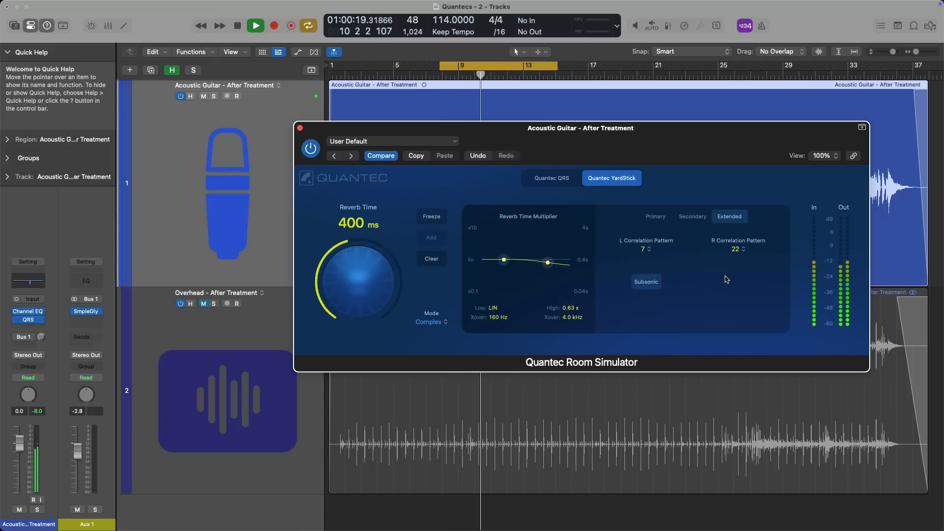
{"action": "key", "text": "space"}
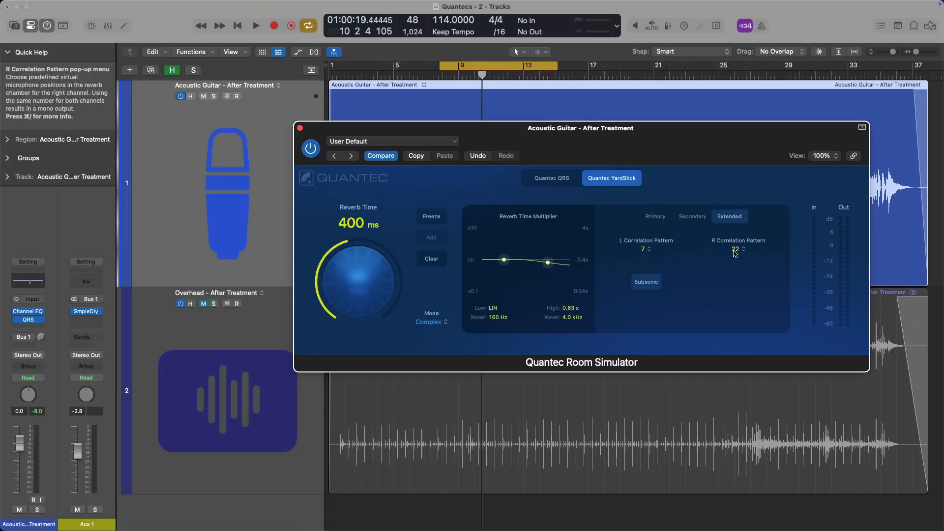
Audition the reverb with R Correlation Patterns 31 and 48, leaving 48 selected
{"action": "left_click", "coordinate": [735, 249]}
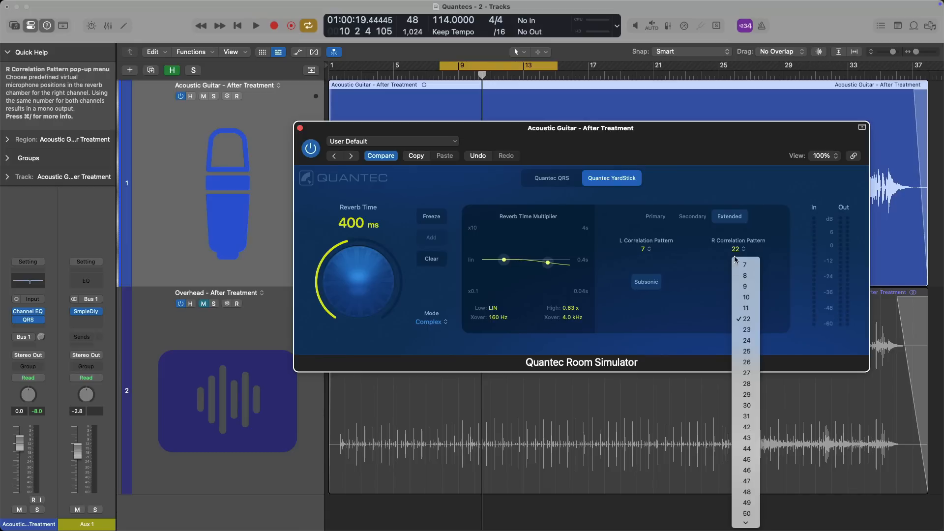
{"action": "left_click", "coordinate": [741, 416]}
{"action": "key", "text": "space"}
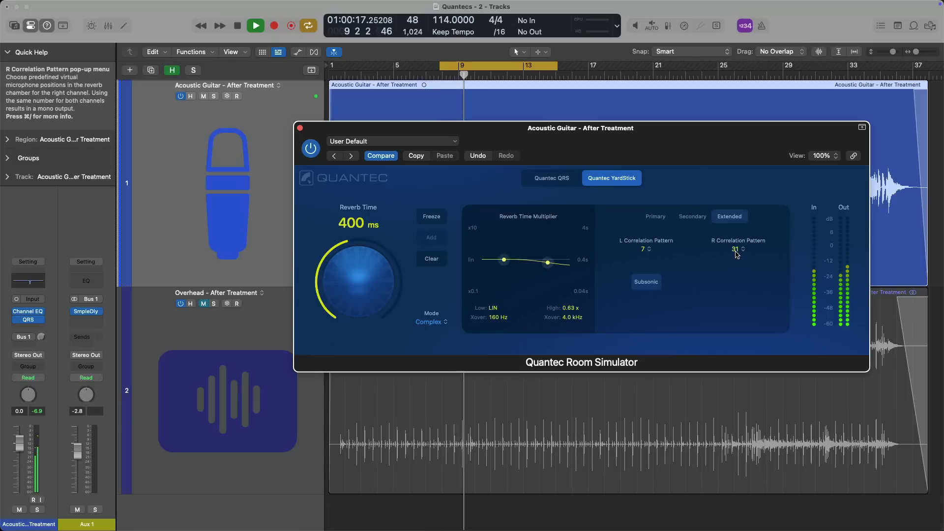
{"action": "key", "text": "space"}
{"action": "left_click", "coordinate": [737, 251]}
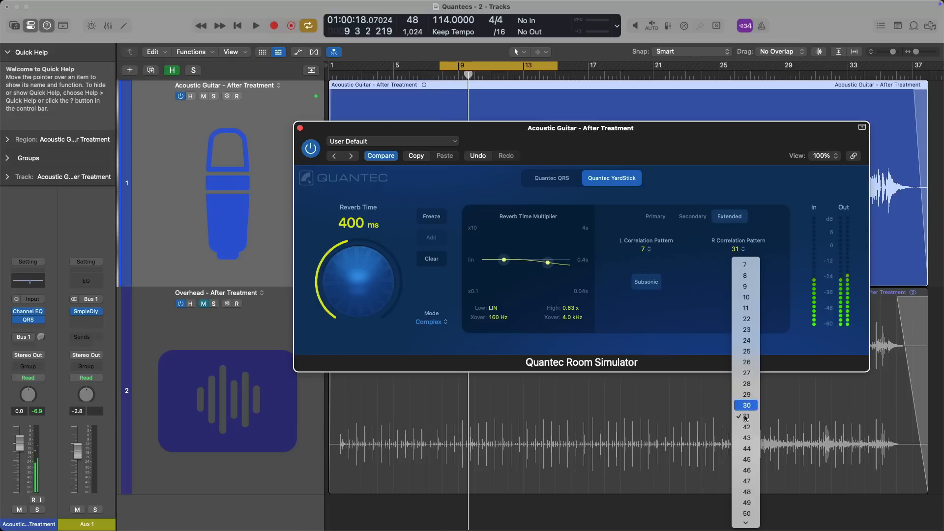
{"action": "left_click", "coordinate": [746, 491]}
{"action": "key", "text": "space"}
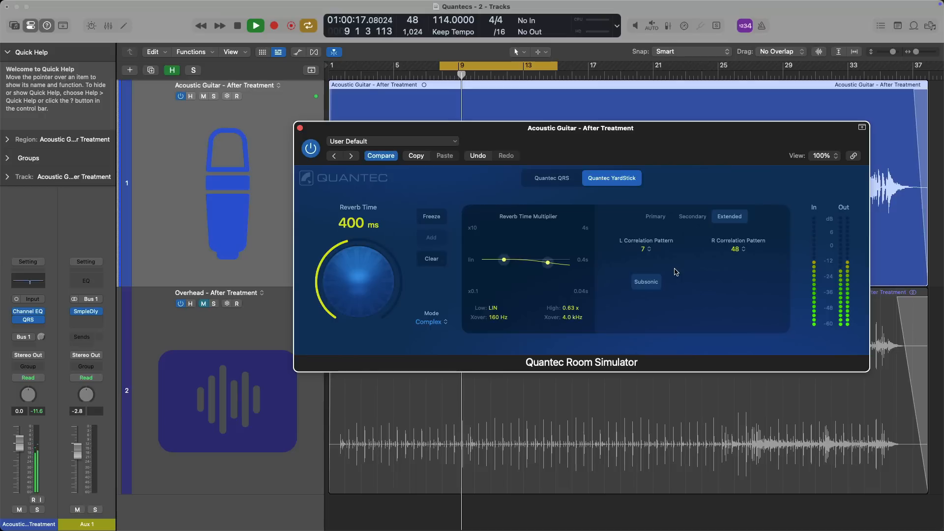
{"action": "key", "text": "space"}
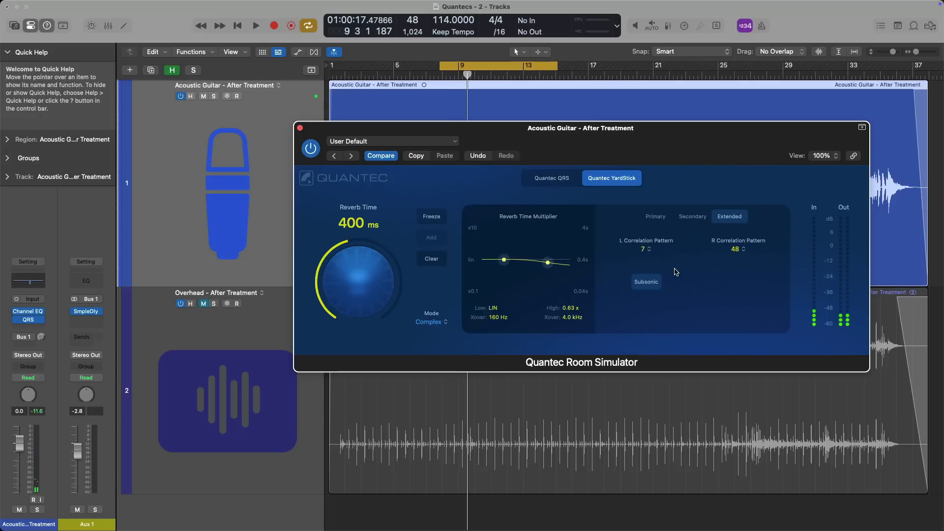
Set the L Correlation Pattern to 45 and play the guitar to audition the pairing with the right channel's pattern
{"action": "left_click", "coordinate": [646, 249]}
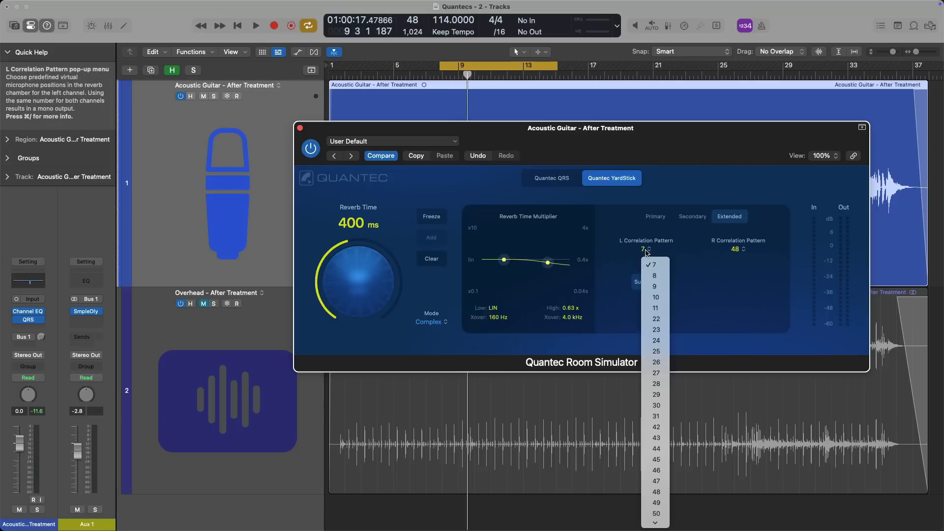
{"action": "left_click", "coordinate": [656, 462]}
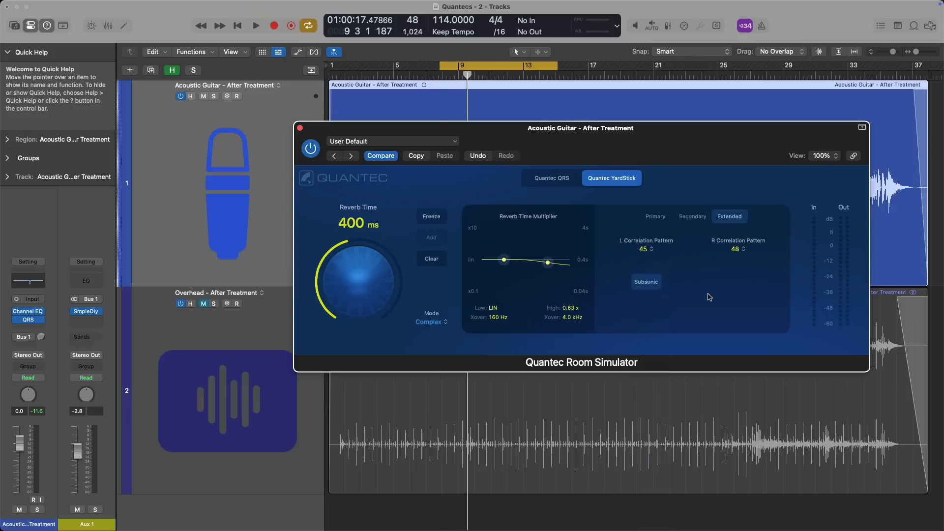
{"action": "key", "text": "space"}
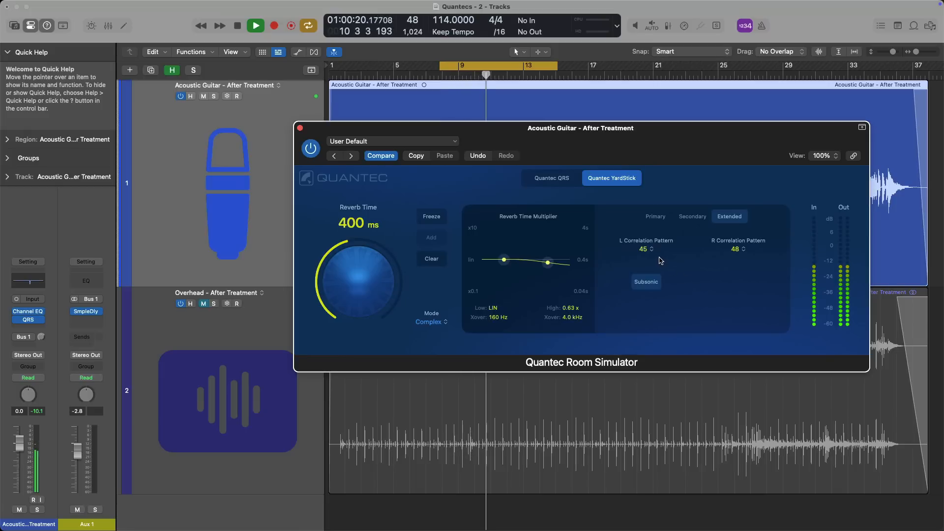
{"action": "key", "text": "space"}
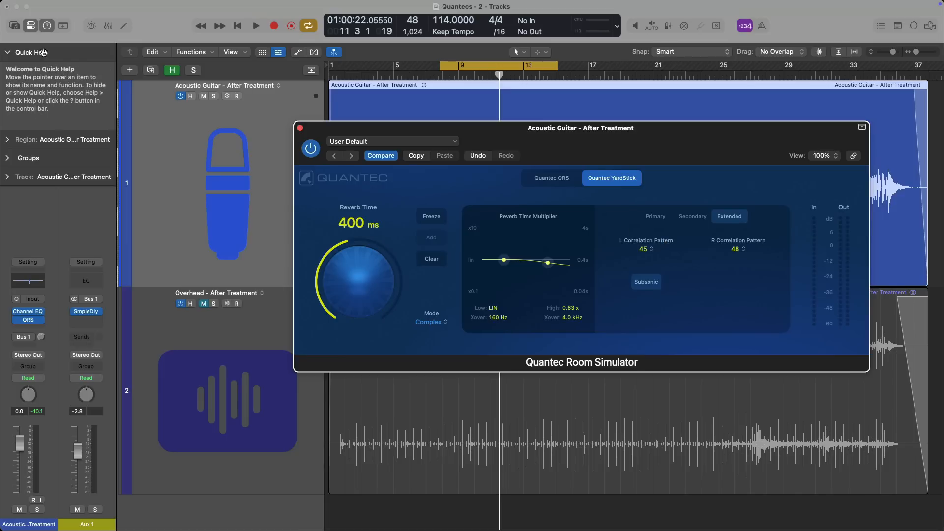
{"action": "left_click", "coordinate": [47, 26]}
{"action": "left_click", "coordinate": [47, 26]}
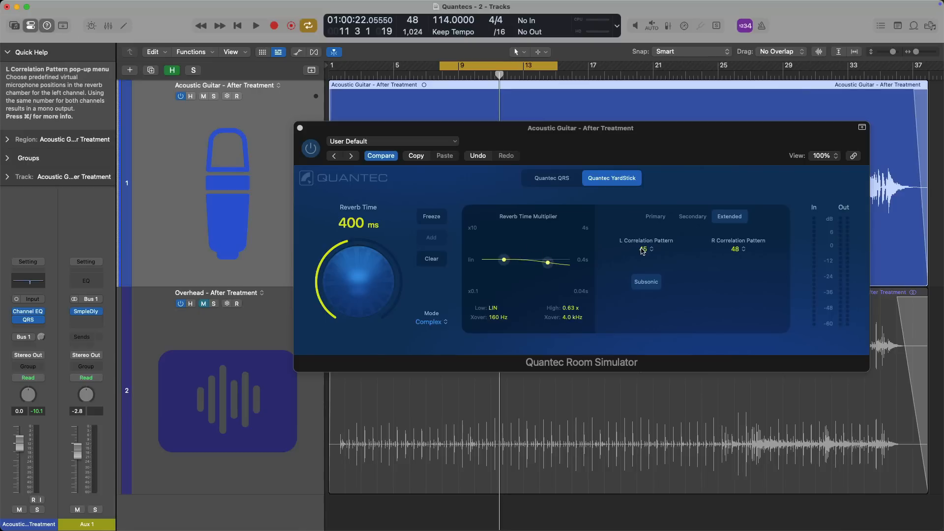